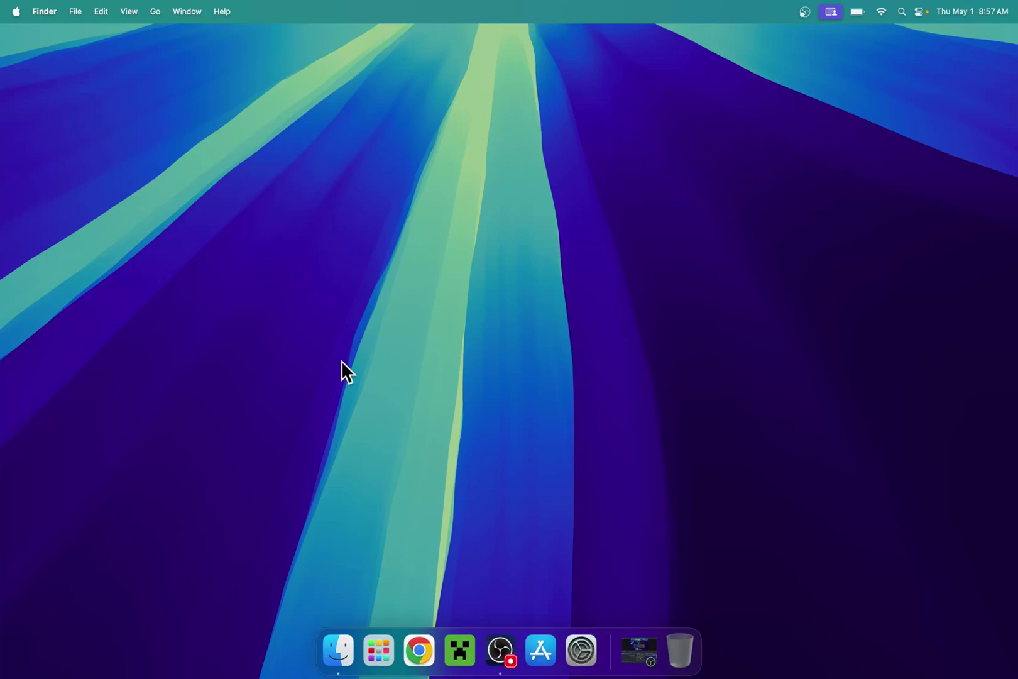
# - Open Chrome and search Google for "Fabric Minecraft"
pyautogui.click(419, 649)
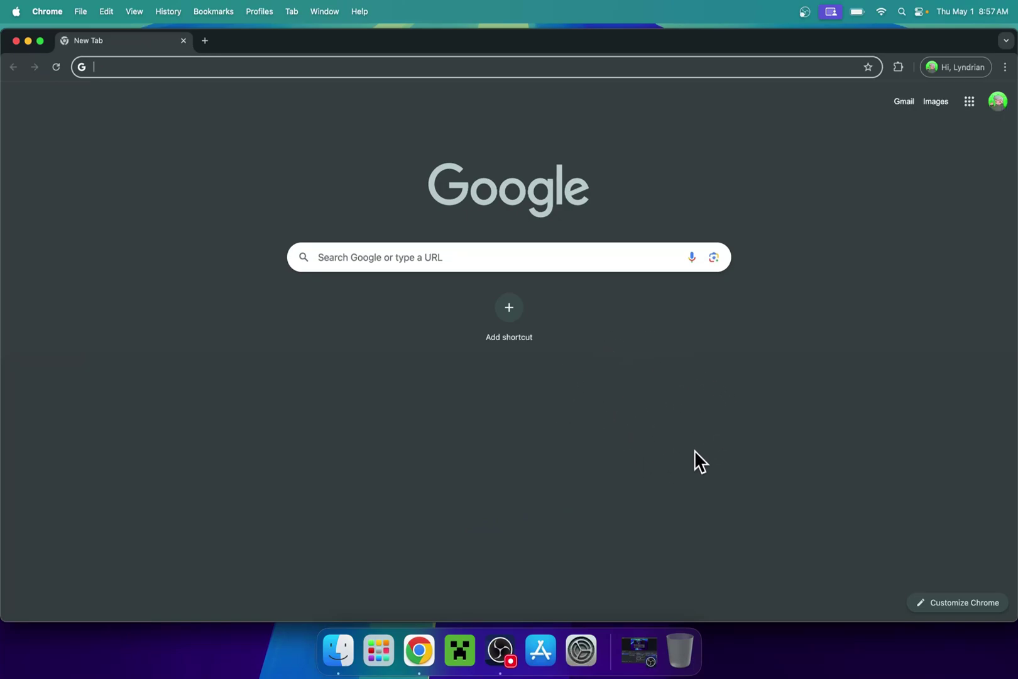
pyautogui.click(583, 257)
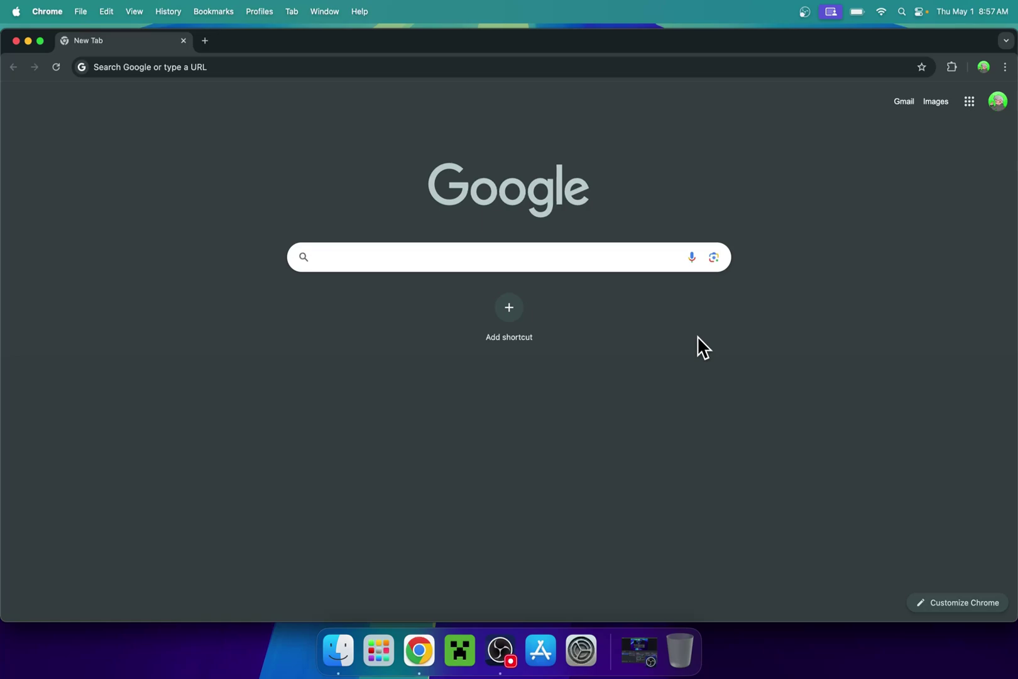
pyautogui.write('Fabric M')
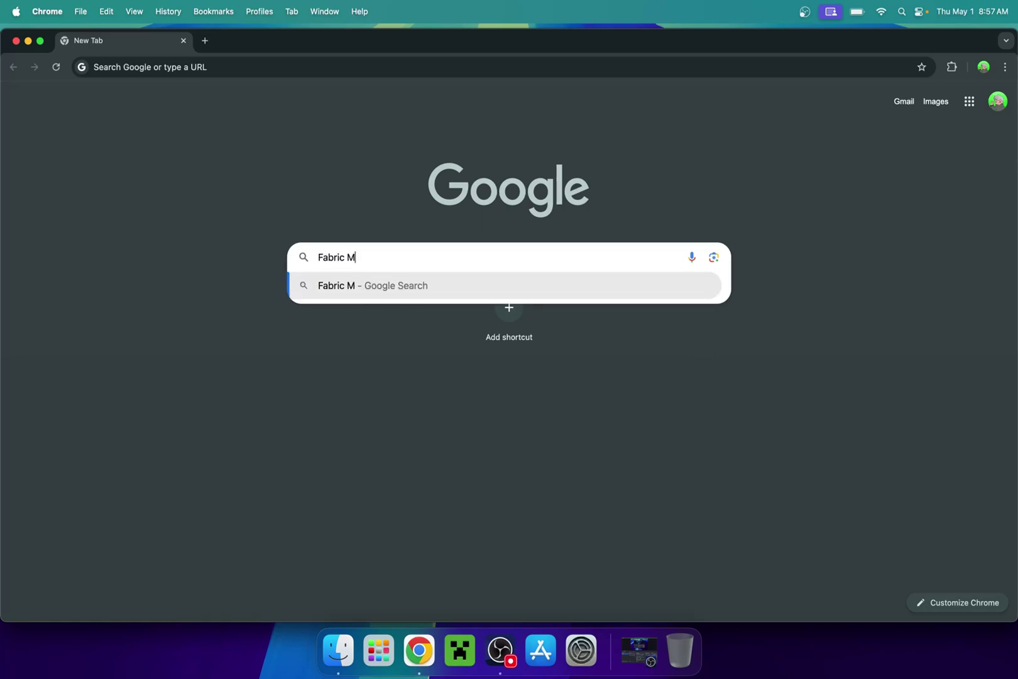
pyautogui.write('inecraft')
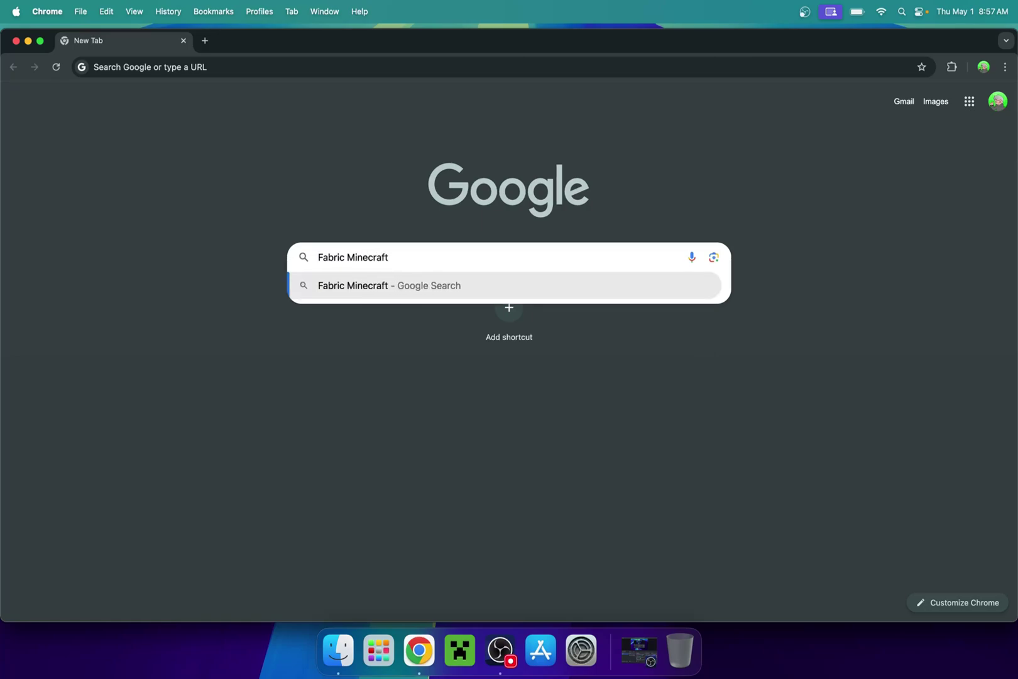
pyautogui.press('Return')
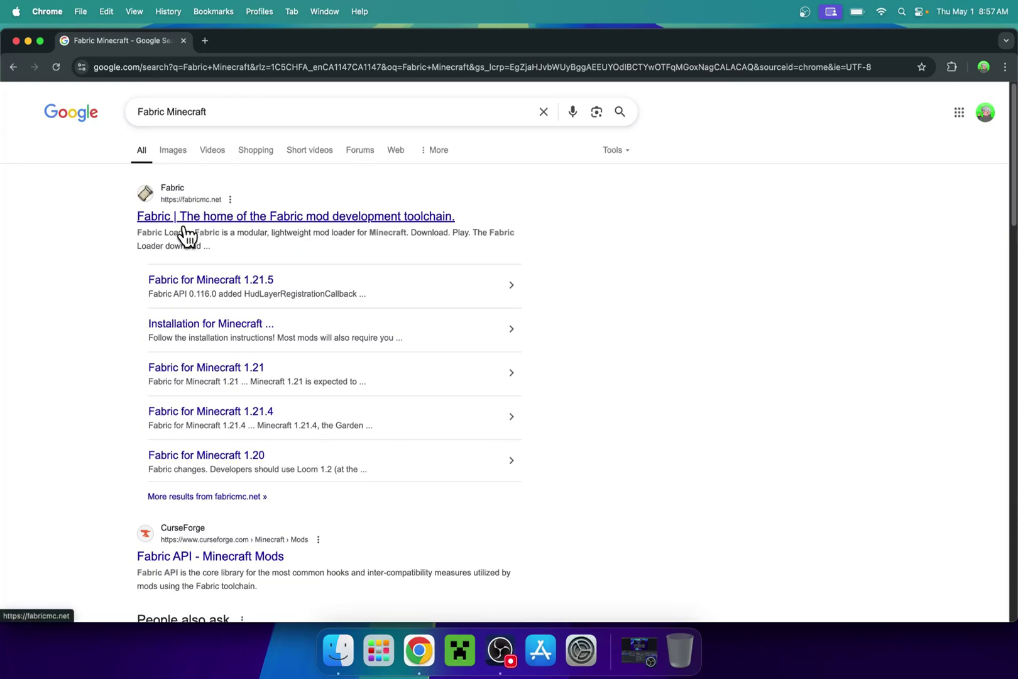
# - Open the official Fabric website and download the universal .JAR version of the Fabric installer
pyautogui.click(182, 218)
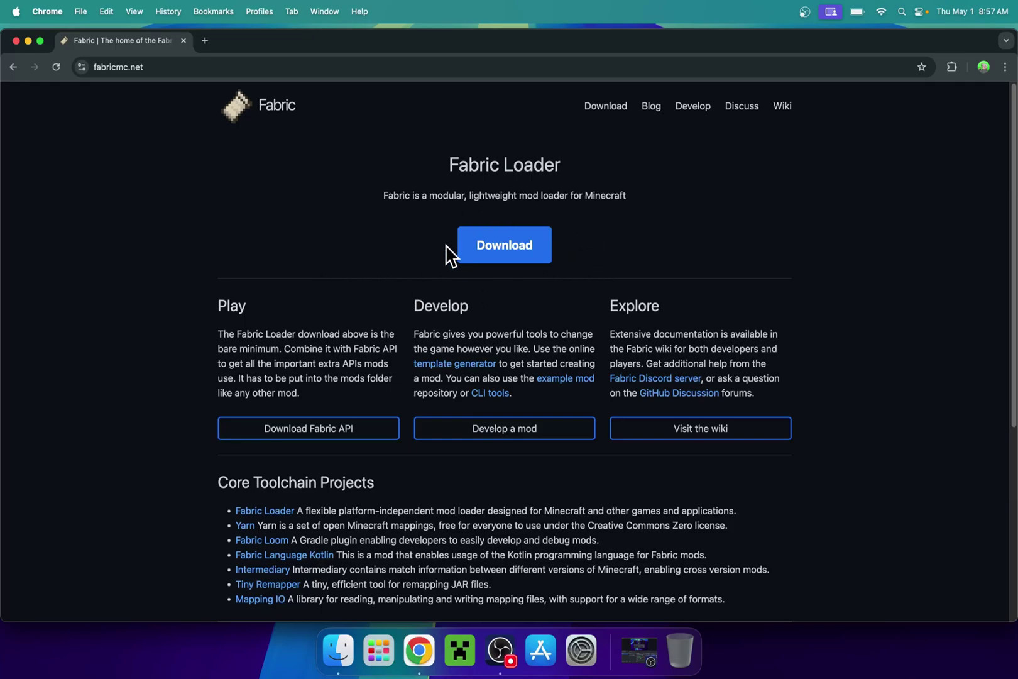
pyautogui.click(501, 257)
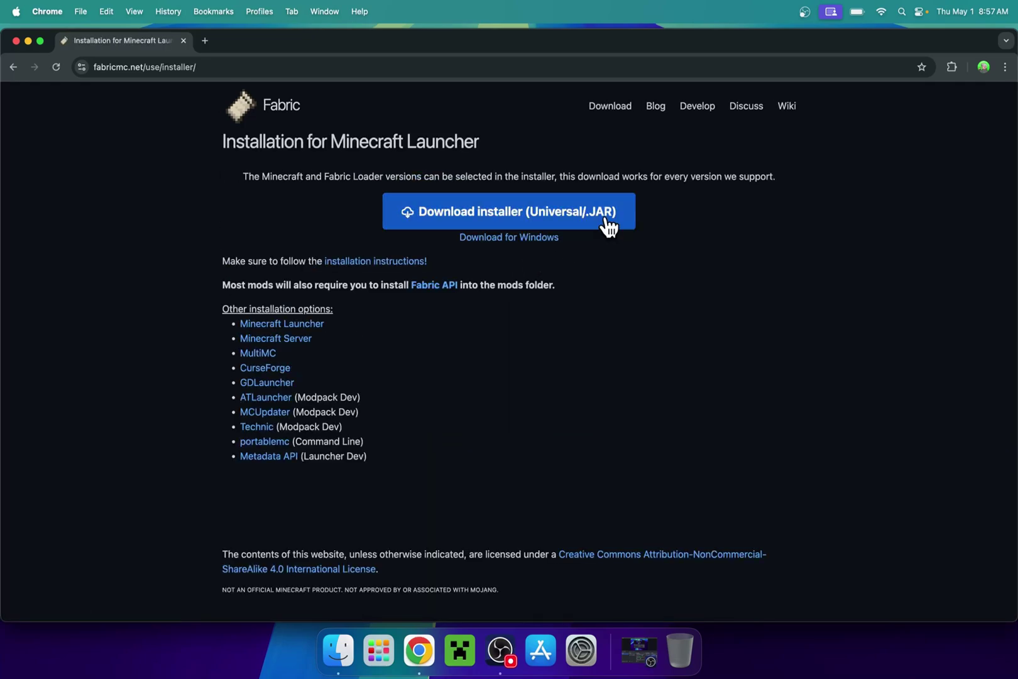
pyautogui.click(513, 220)
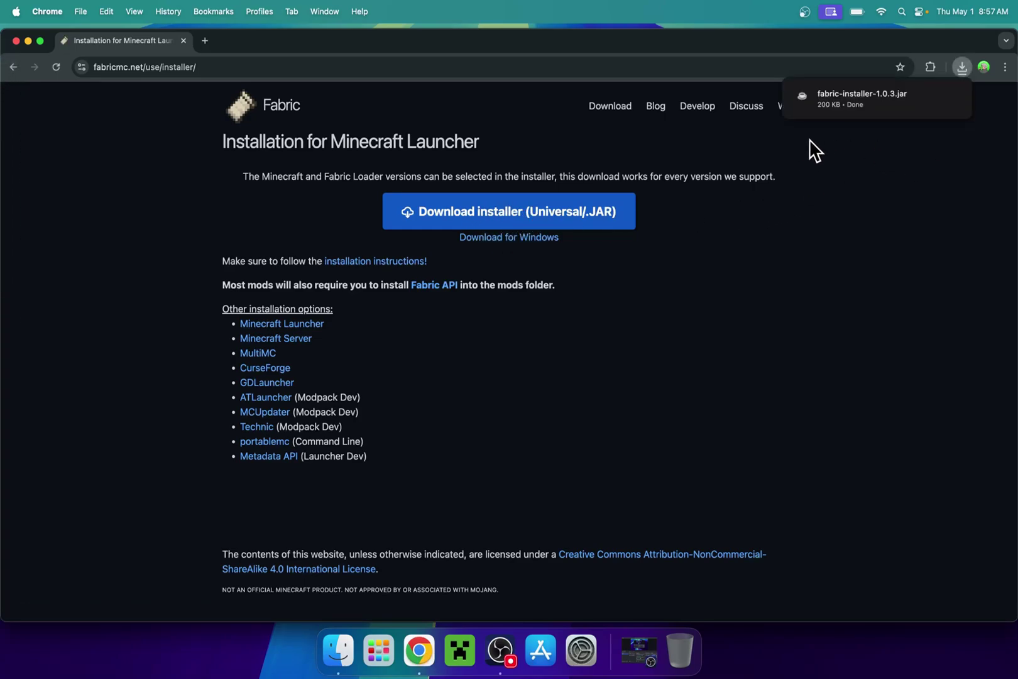
pyautogui.moveTo(906, 93)
# - Search Google for "JDK 24" in a new browser tab and open Oracle's Java Downloads page
pyautogui.click(205, 42)
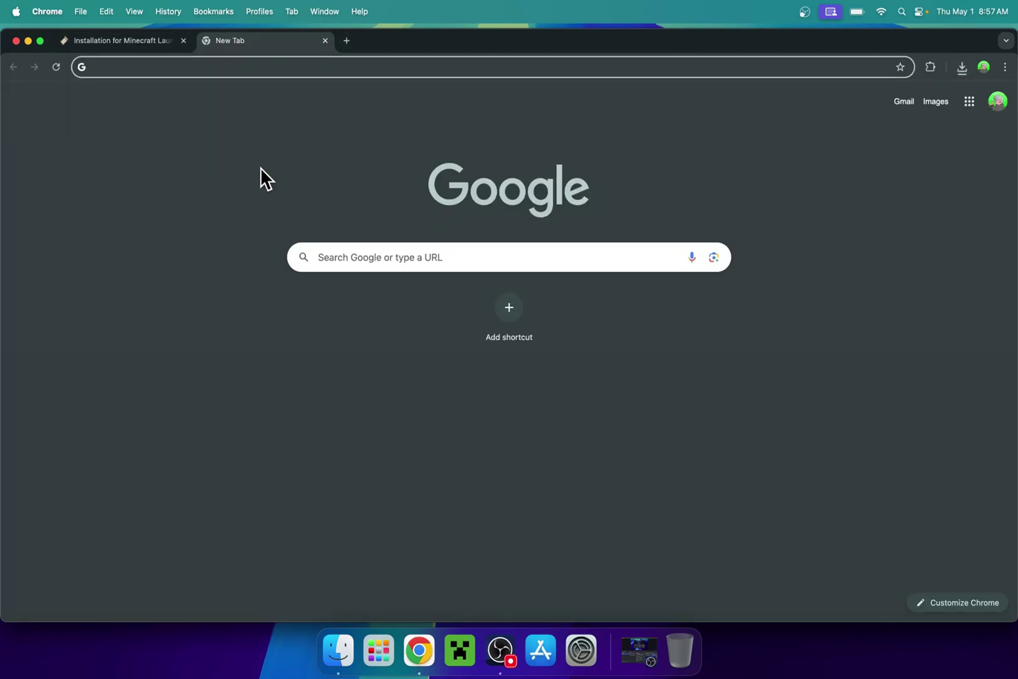
pyautogui.click(337, 256)
pyautogui.write('J')
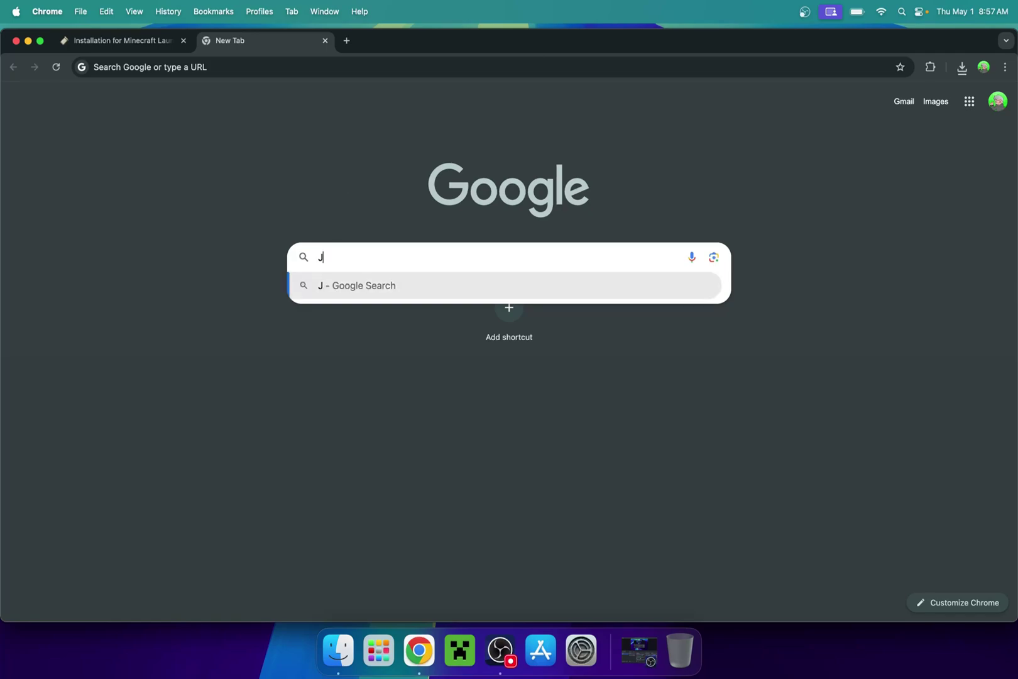
pyautogui.write('DK 24')
pyautogui.press('Return')
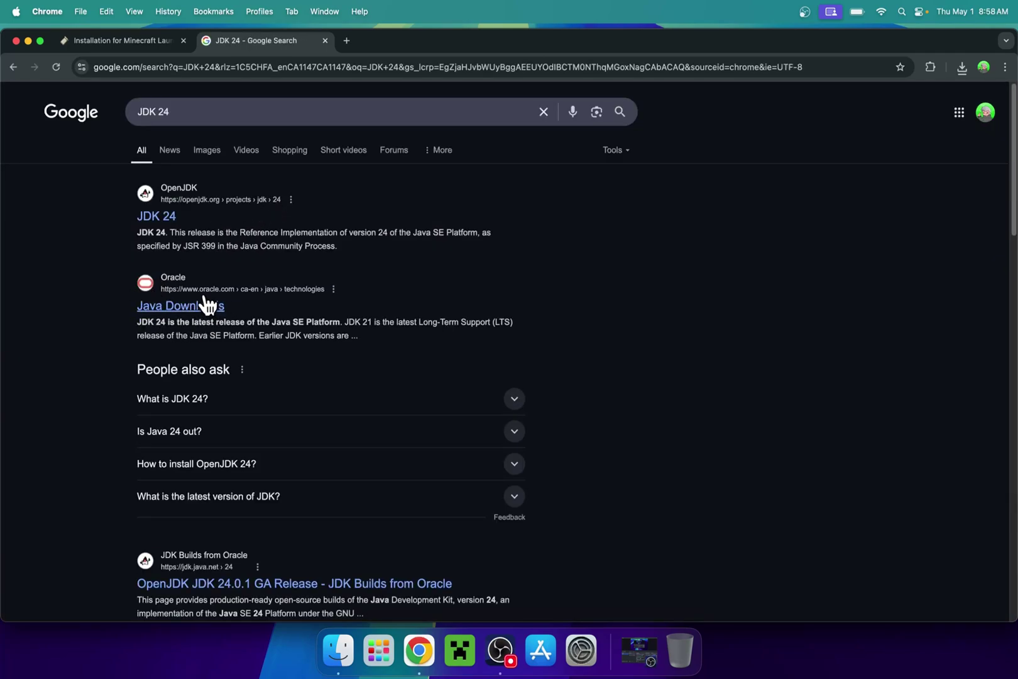
pyautogui.click(170, 307)
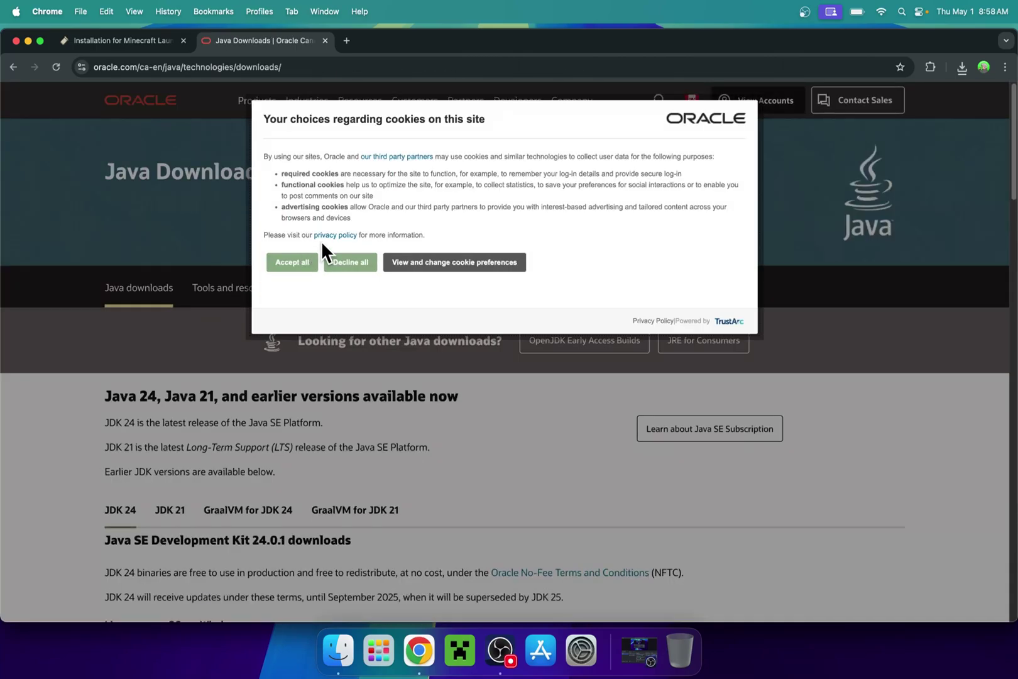
# - Accept all cookies and view the macOS downloads for JDK 24, finishing by closing the browser window
pyautogui.click(291, 264)
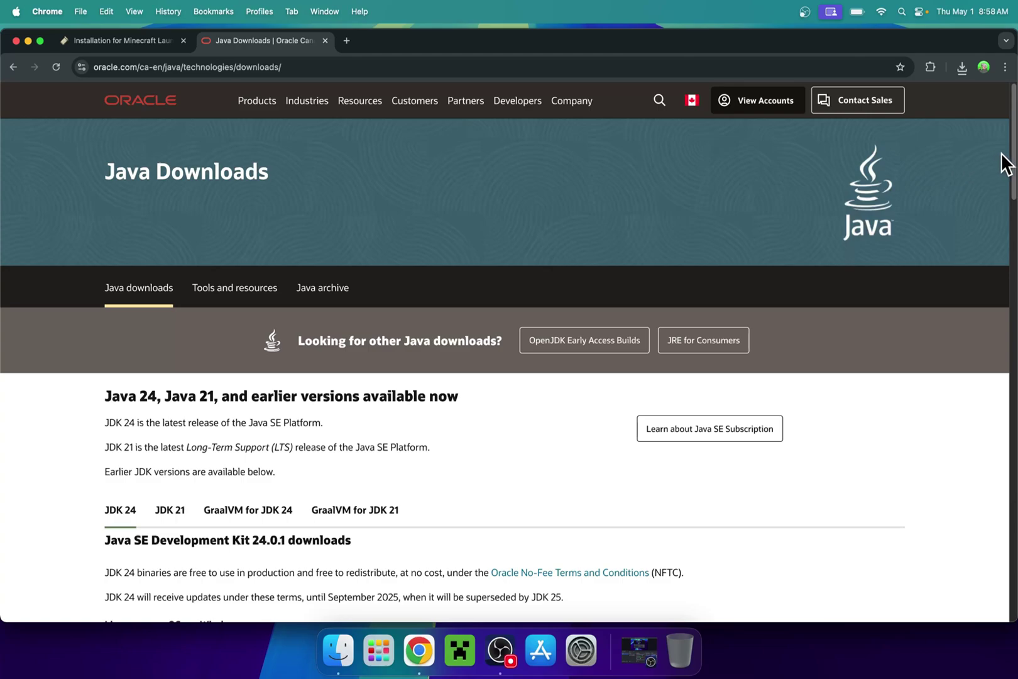
pyautogui.moveTo(1014, 157); pyautogui.dragTo(1013, 200)
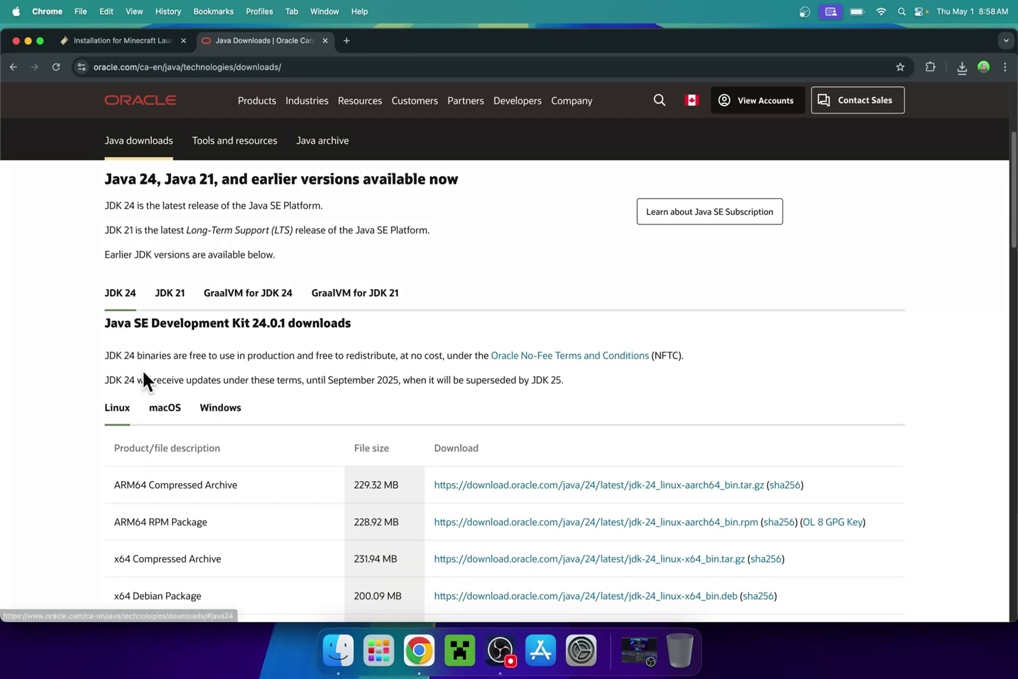
pyautogui.click(162, 415)
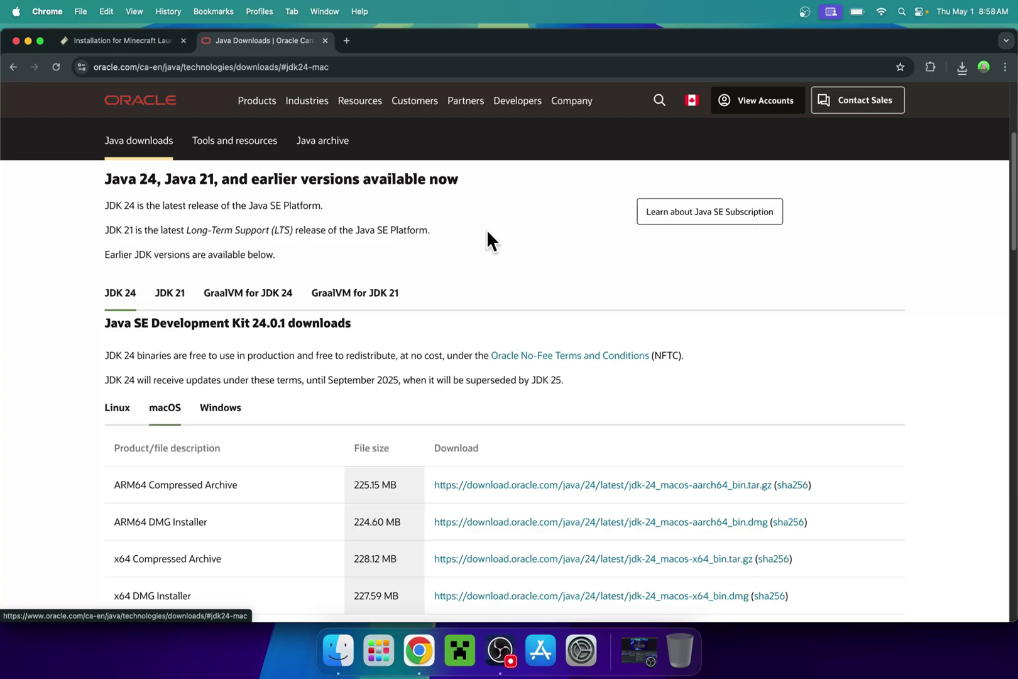
pyautogui.click(16, 41)
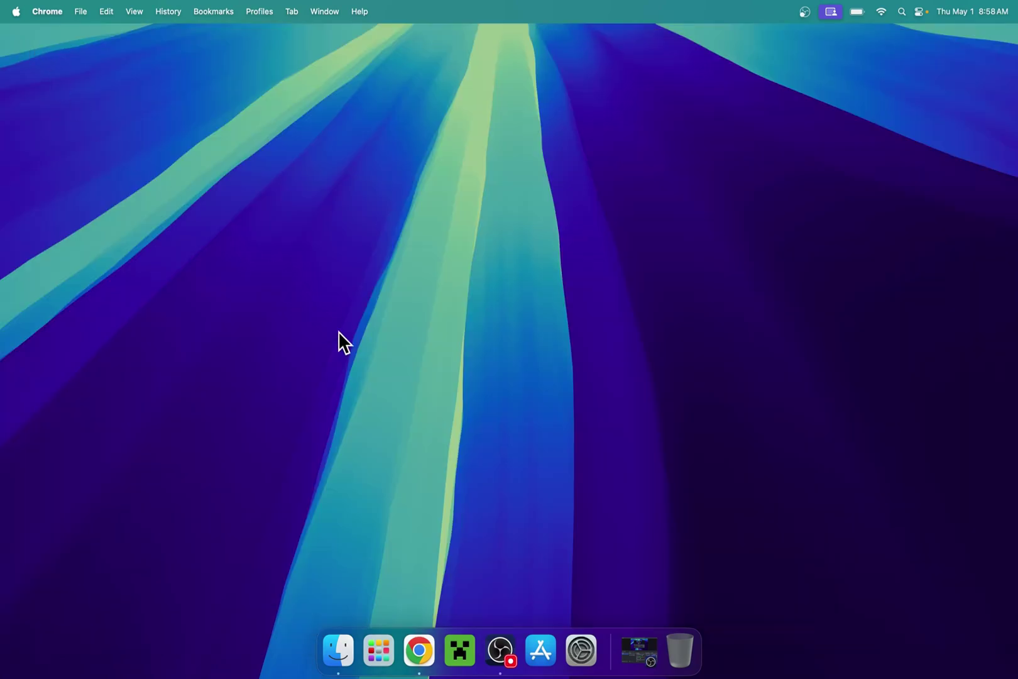
# - Try to open fabric-installer-1.0.3.jar from the Downloads folder in Finder, dismissing the security warning without trashing the file
pyautogui.click(334, 645)
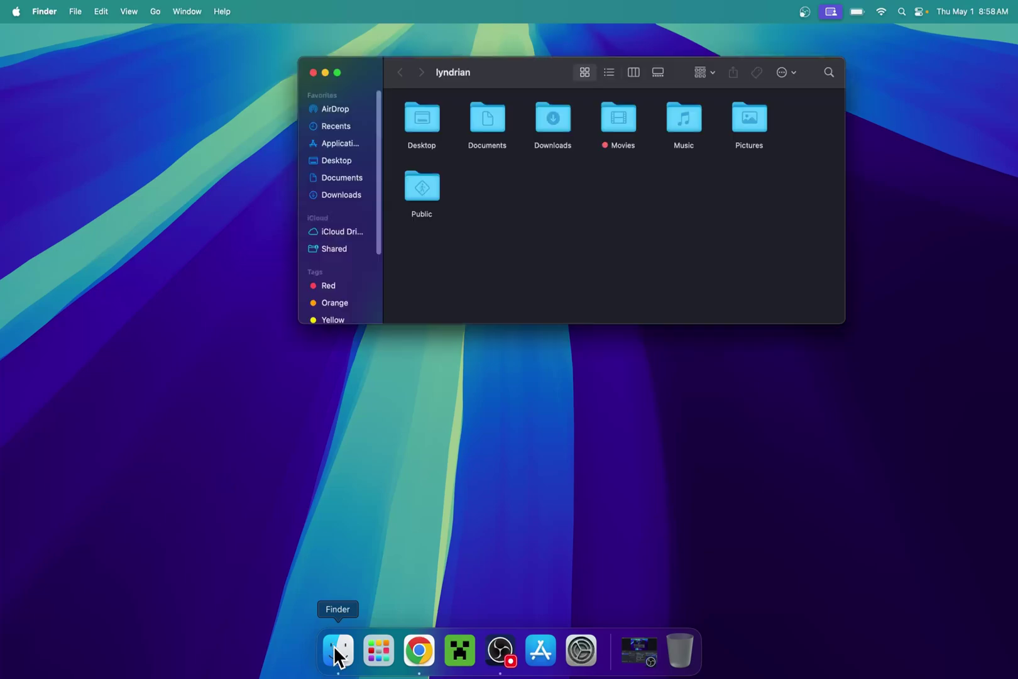
pyautogui.click(339, 197)
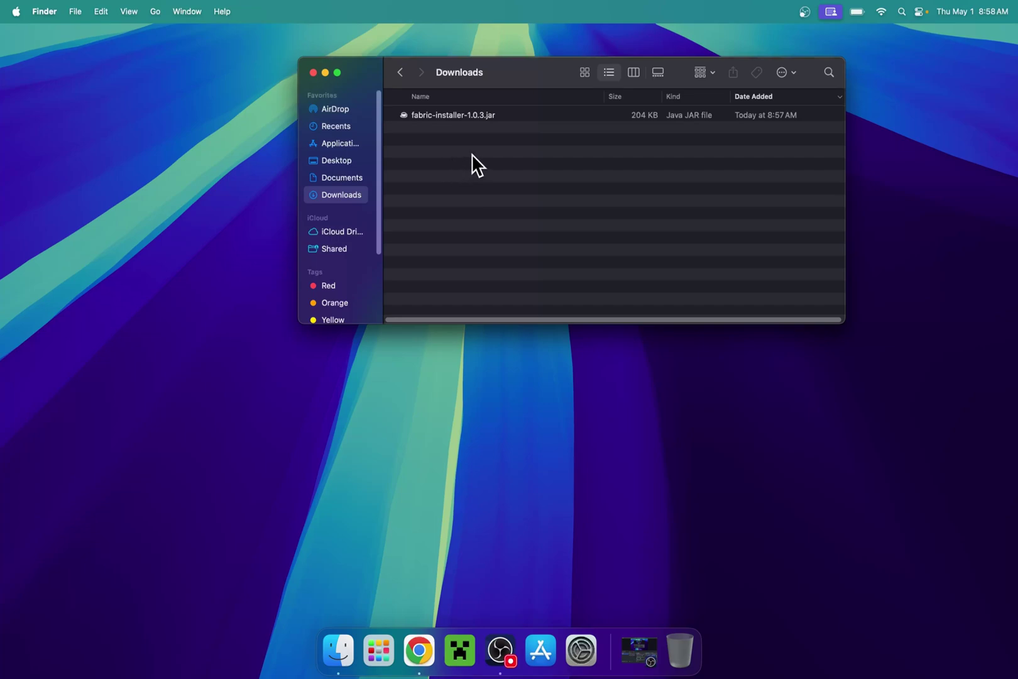
pyautogui.doubleClick(508, 117)
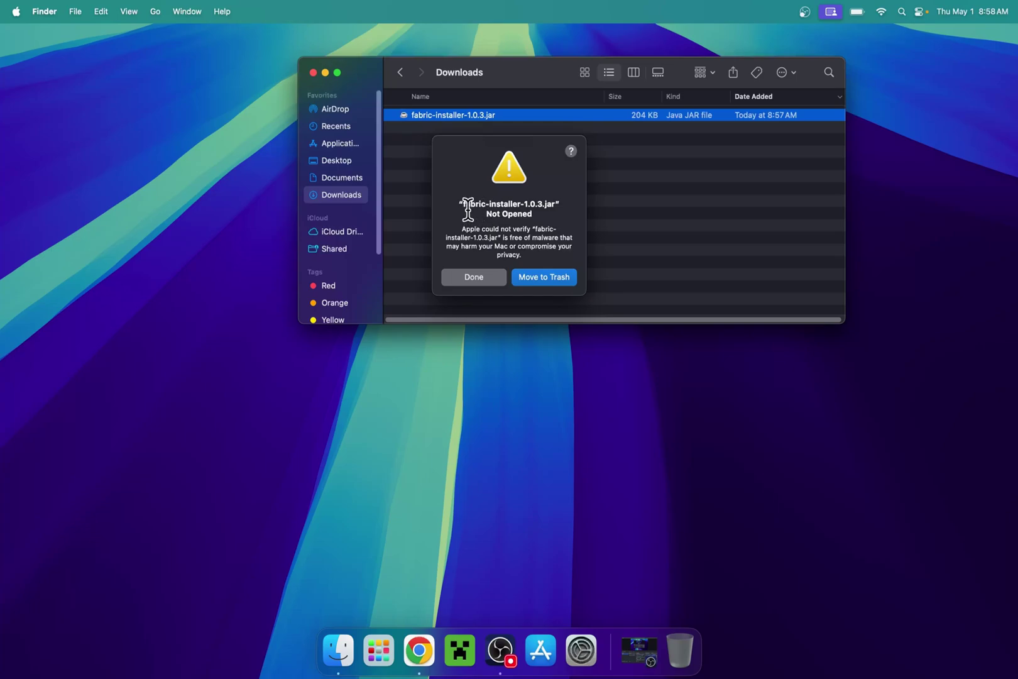
pyautogui.click(470, 278)
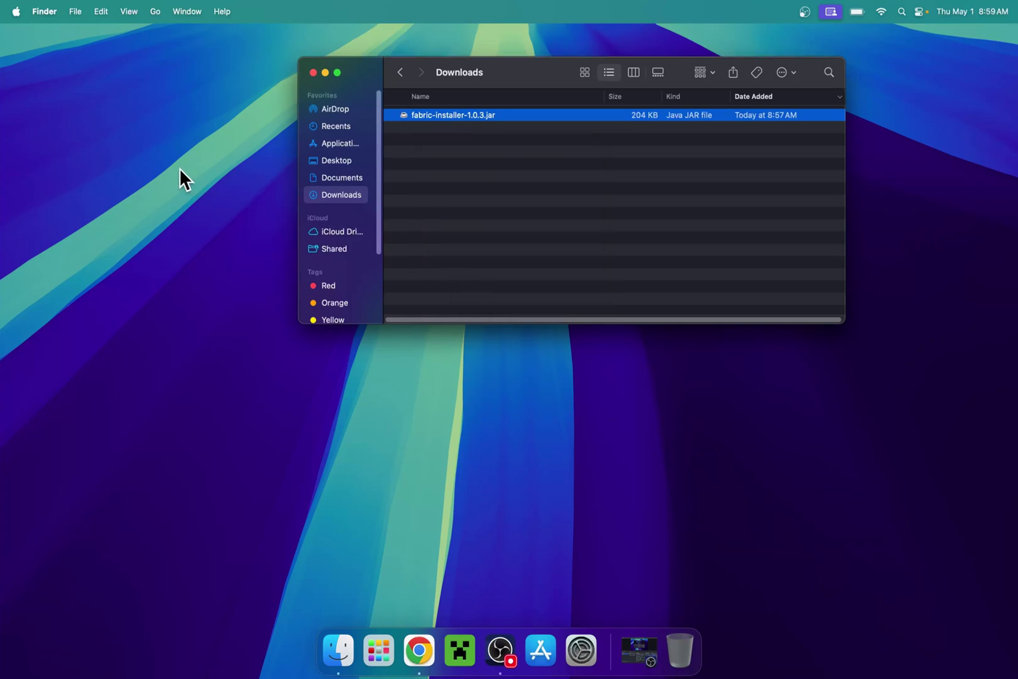
# - Allow the blocked fabric-installer-1.0.3.jar to open anyway through the Mac's Privacy & Security settings
pyautogui.click(15, 11)
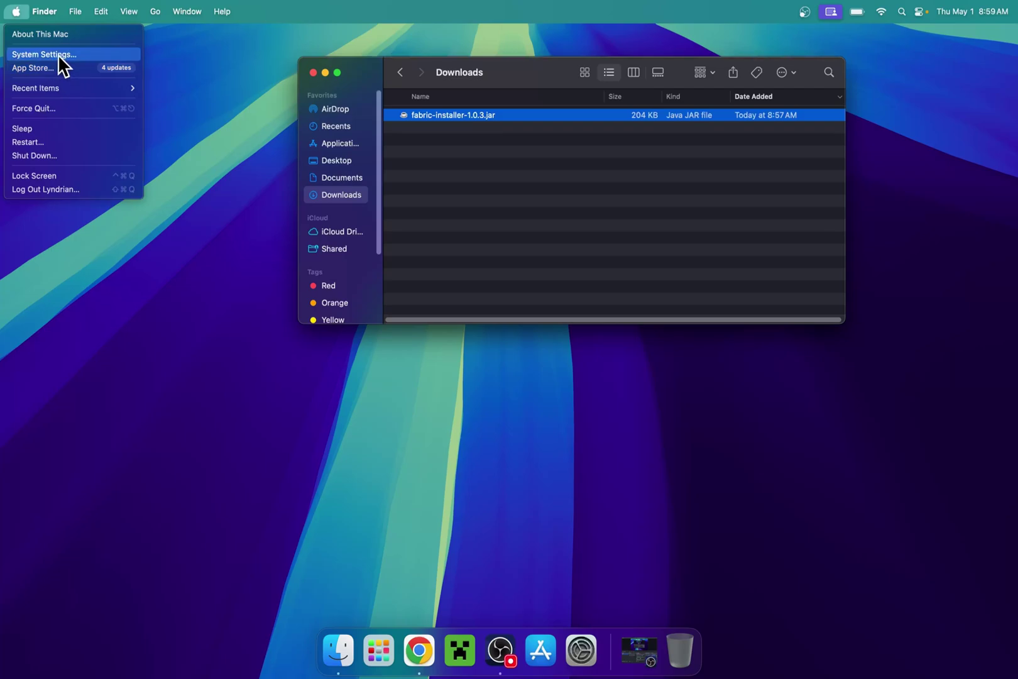
pyautogui.click(58, 54)
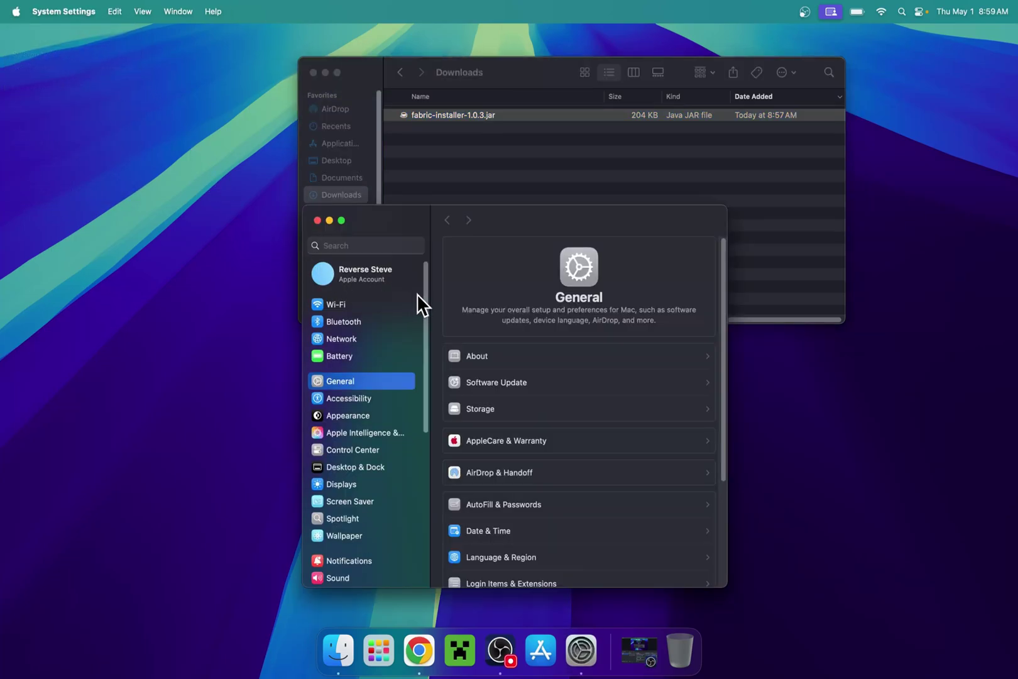
pyautogui.moveTo(426, 289); pyautogui.dragTo(417, 402)
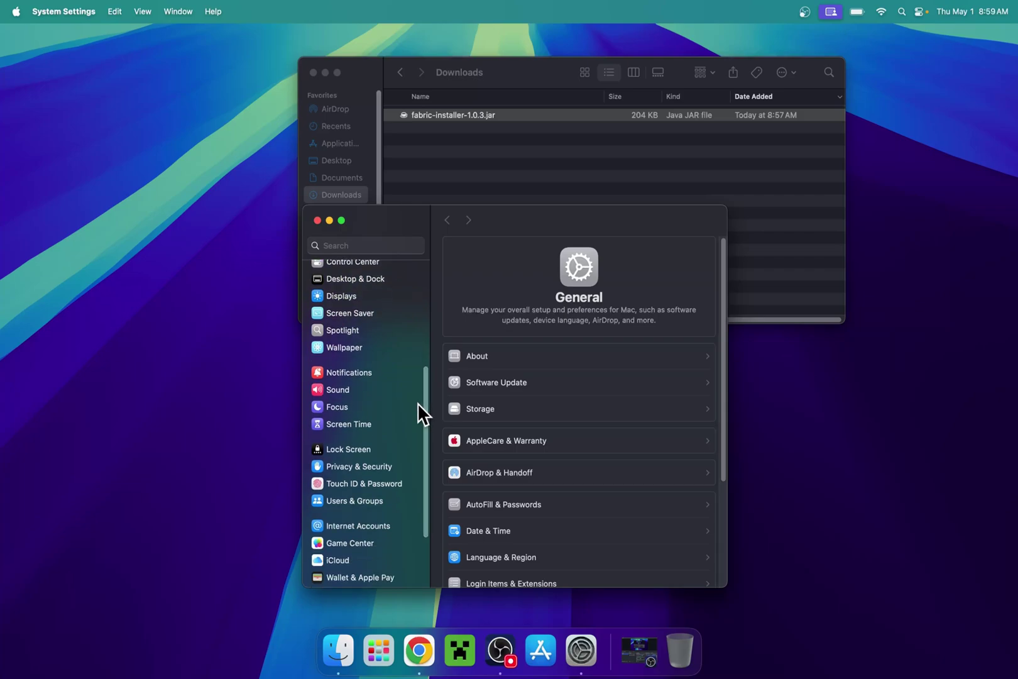
pyautogui.click(351, 469)
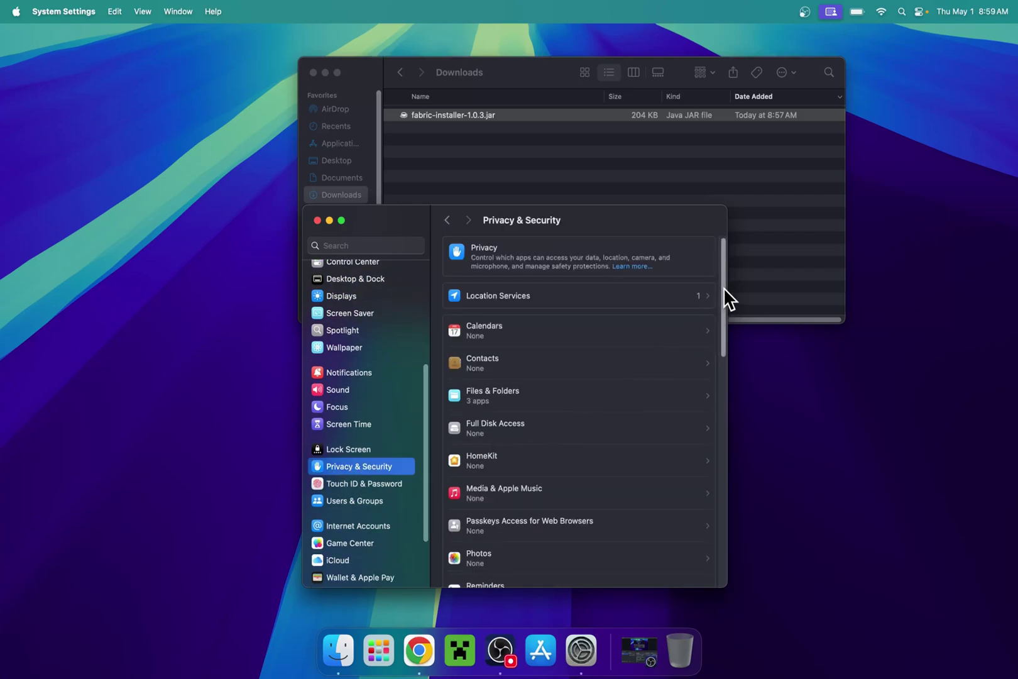
pyautogui.moveTo(723, 287); pyautogui.dragTo(720, 525)
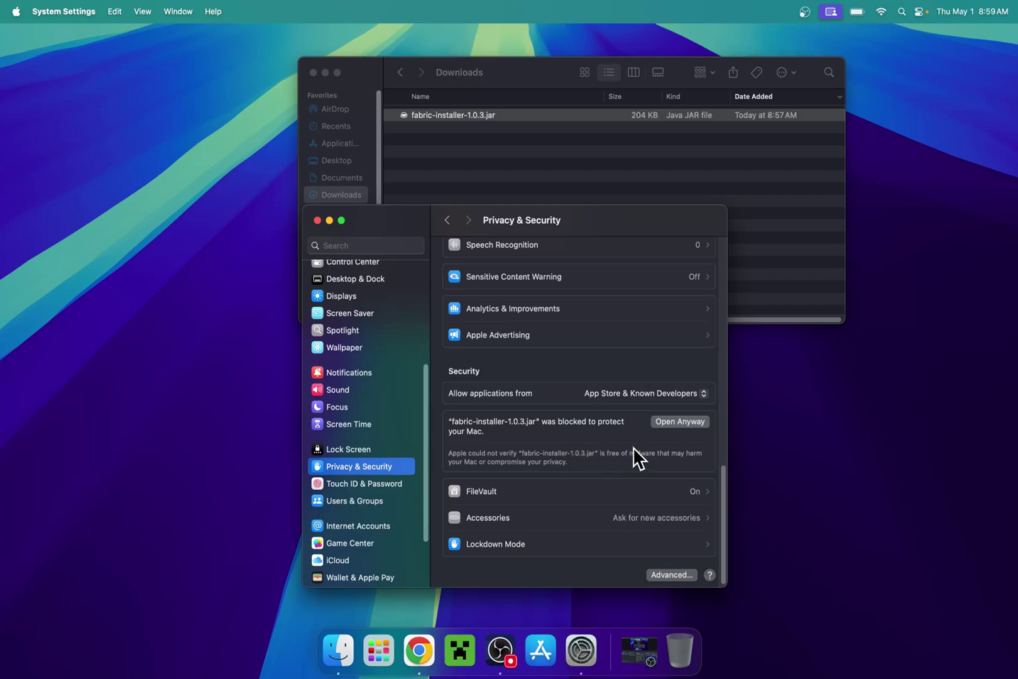
pyautogui.click(679, 423)
pyautogui.click(501, 288)
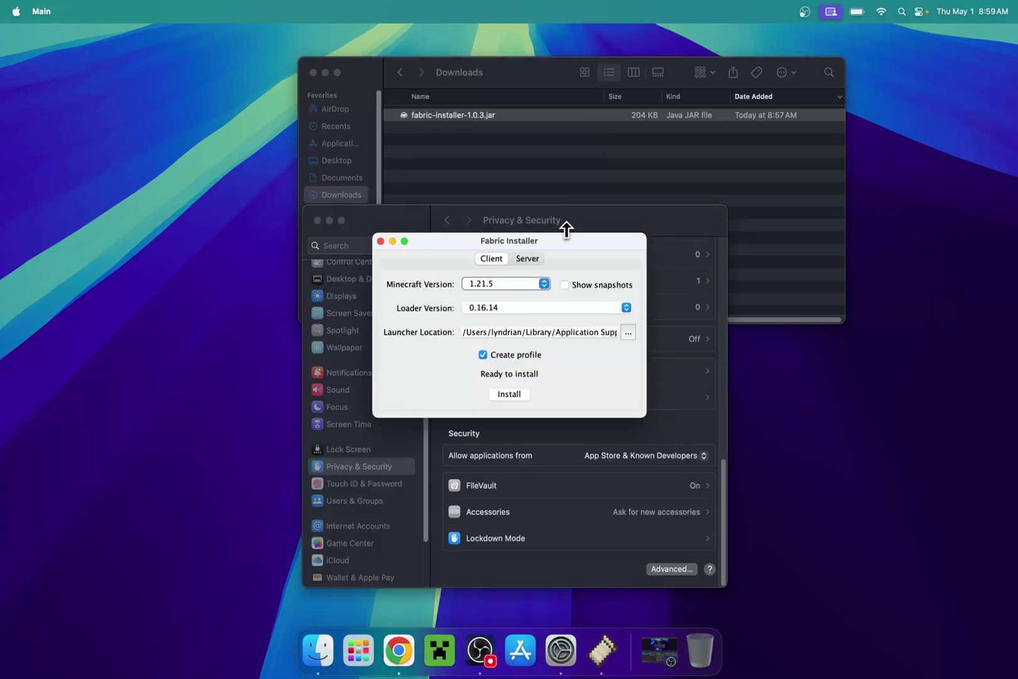
# - Install the Fabric client for Minecraft version 1.21.5, and close the installer and System Settings
pyautogui.click(493, 284)
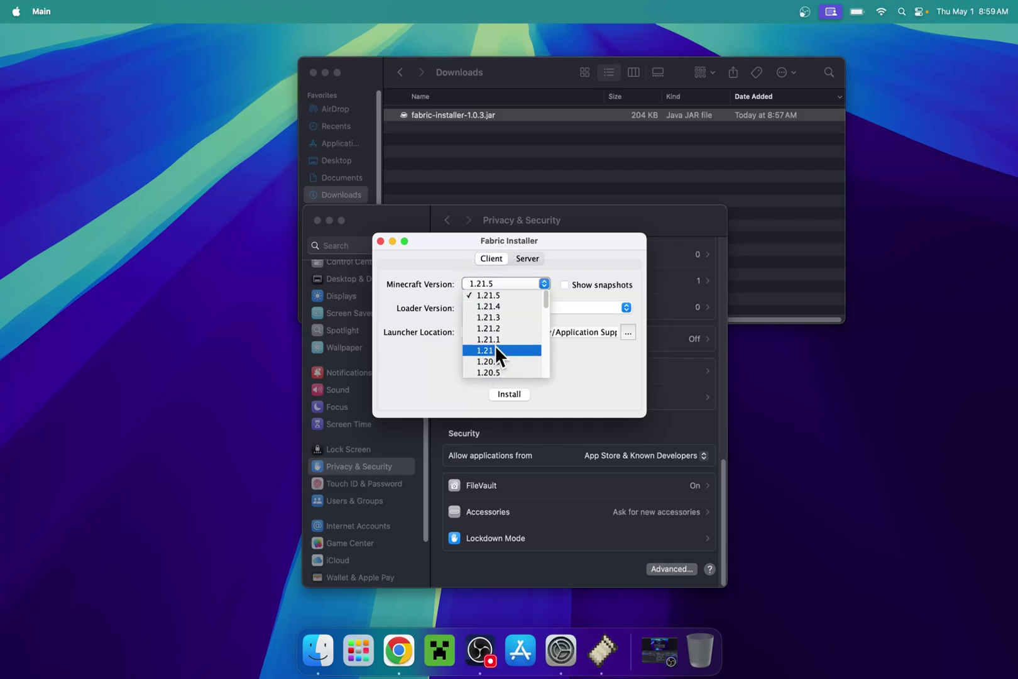
pyautogui.click(498, 296)
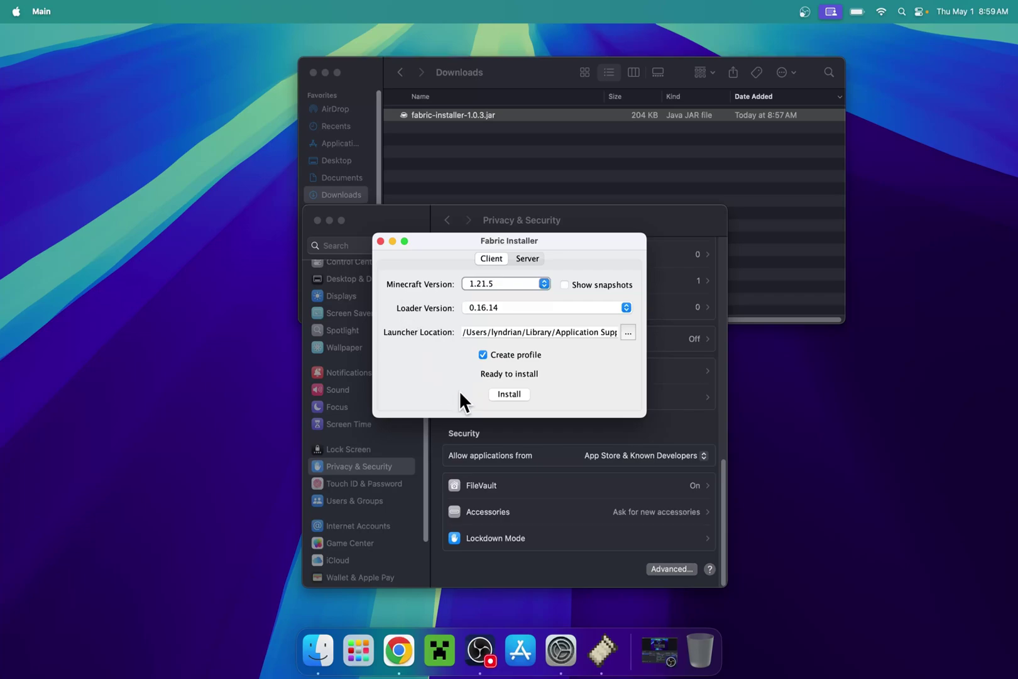
pyautogui.click(504, 394)
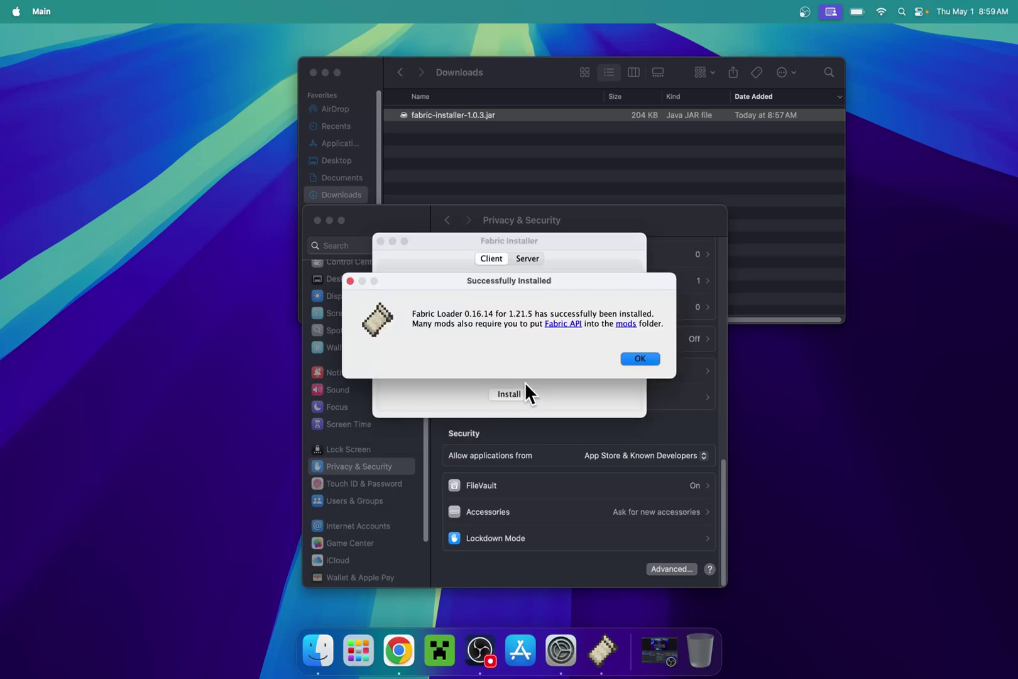
pyautogui.click(642, 359)
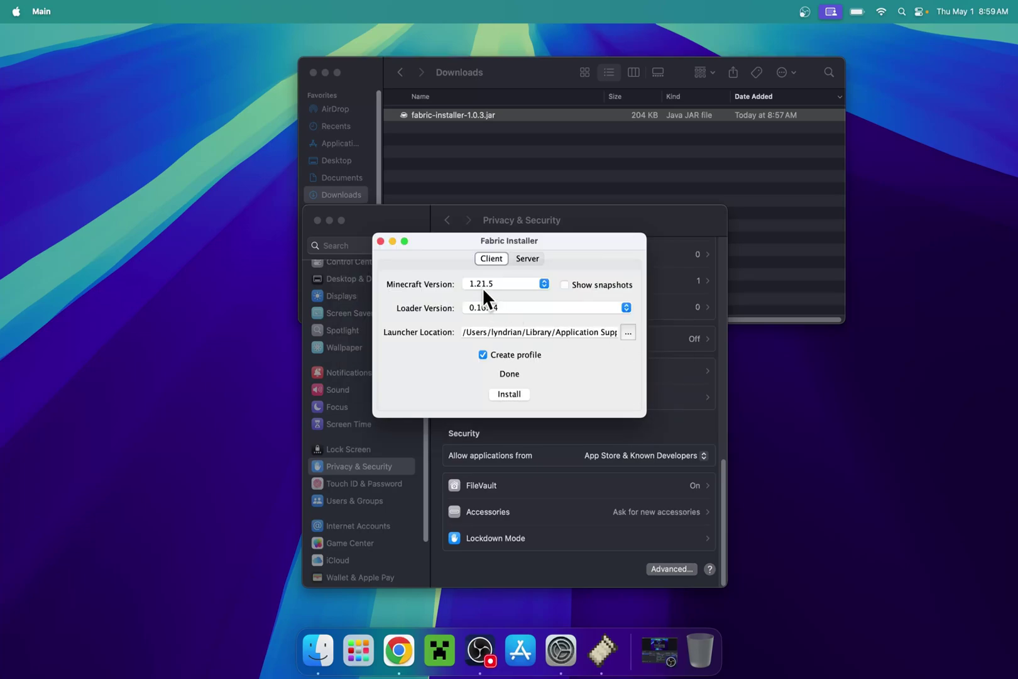
pyautogui.click(379, 240)
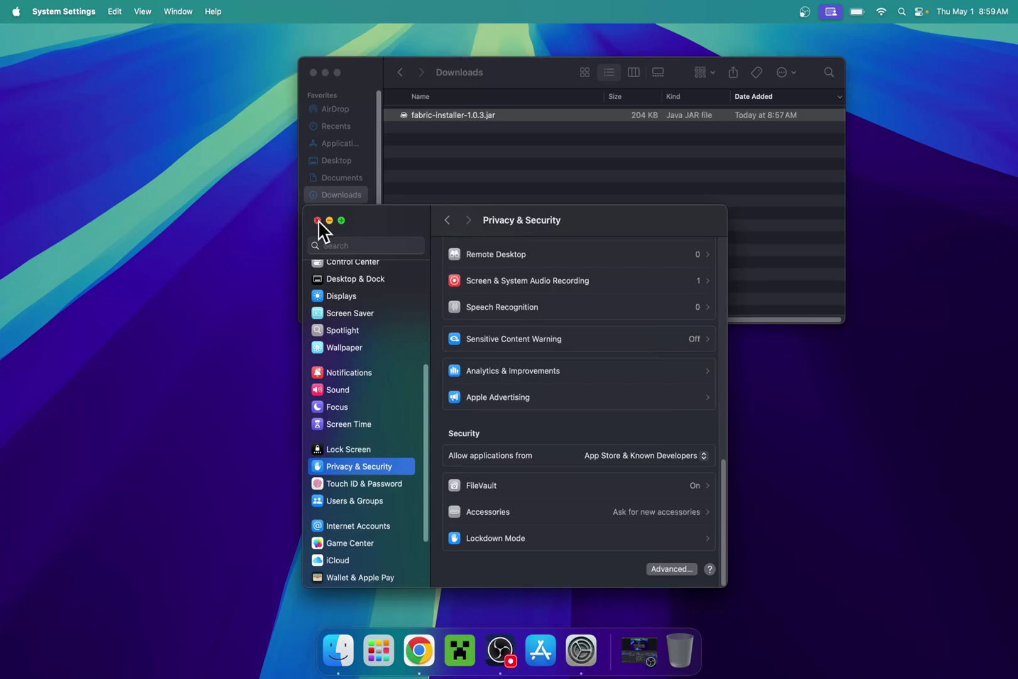
pyautogui.click(317, 221)
# - Switch to Minecraft Launcher, open the game folder of the fabric-loader-1.21.5 installation and go into its mods folder
pyautogui.click(455, 634)
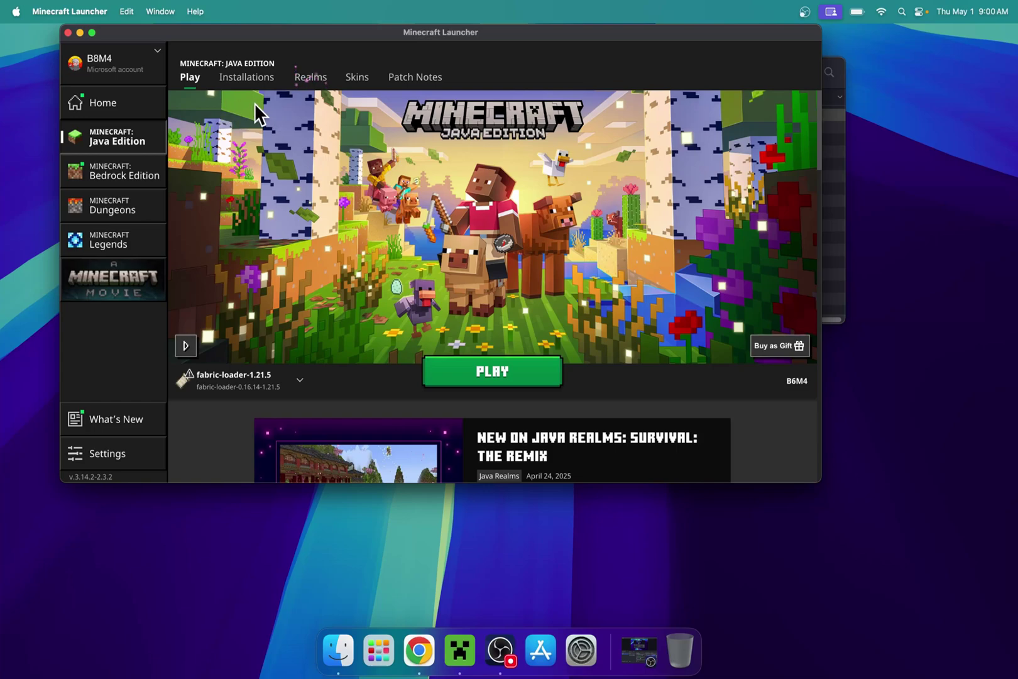
pyautogui.click(246, 80)
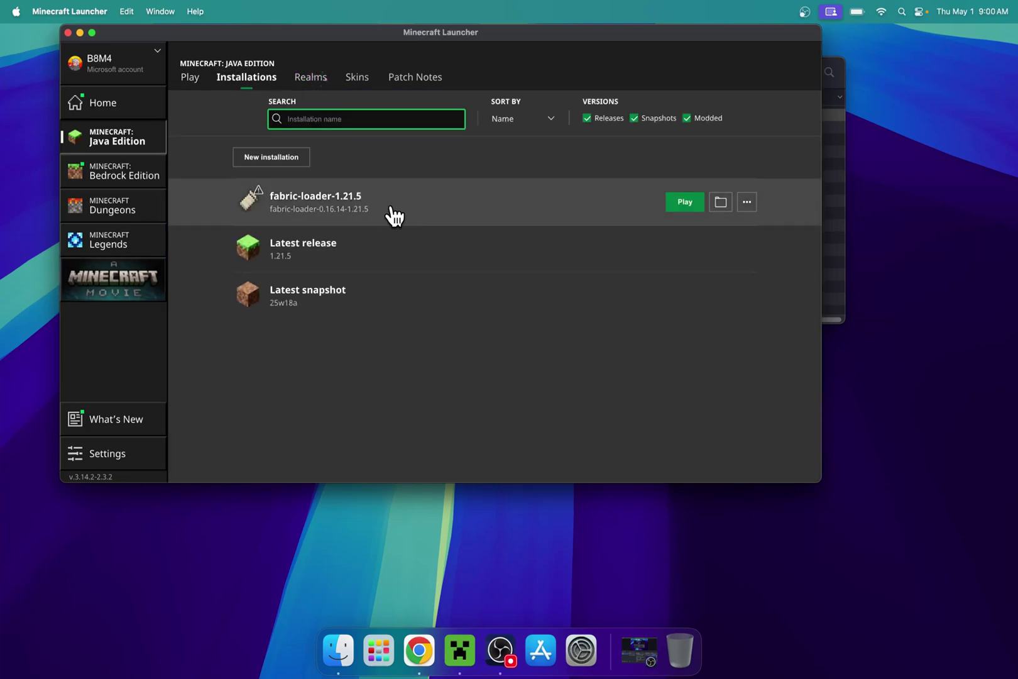
pyautogui.click(721, 202)
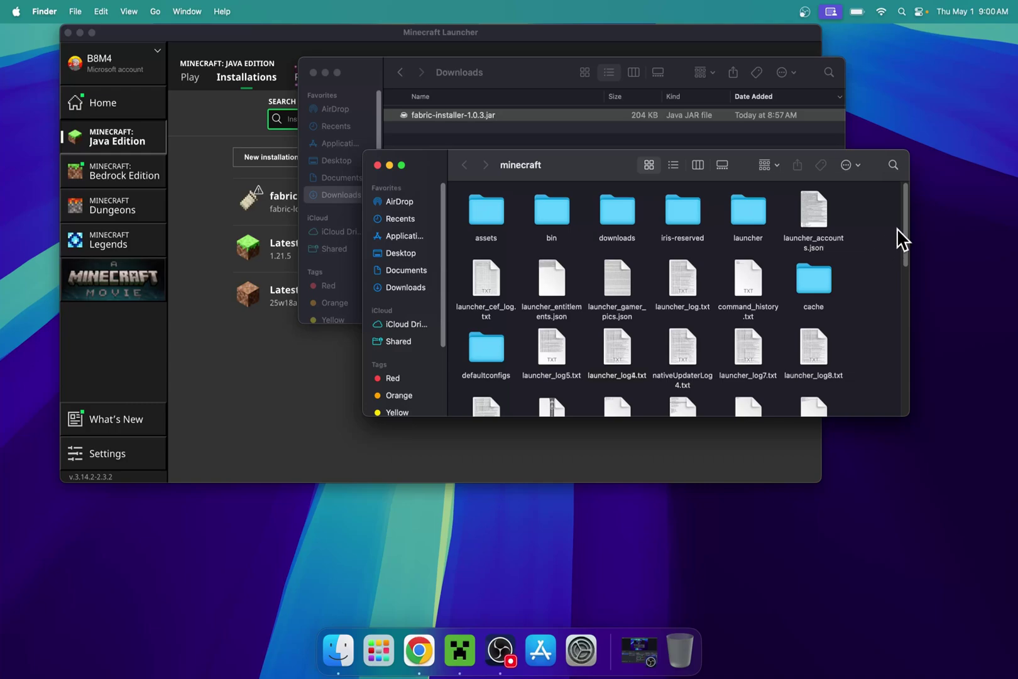
pyautogui.moveTo(905, 224); pyautogui.dragTo(905, 345)
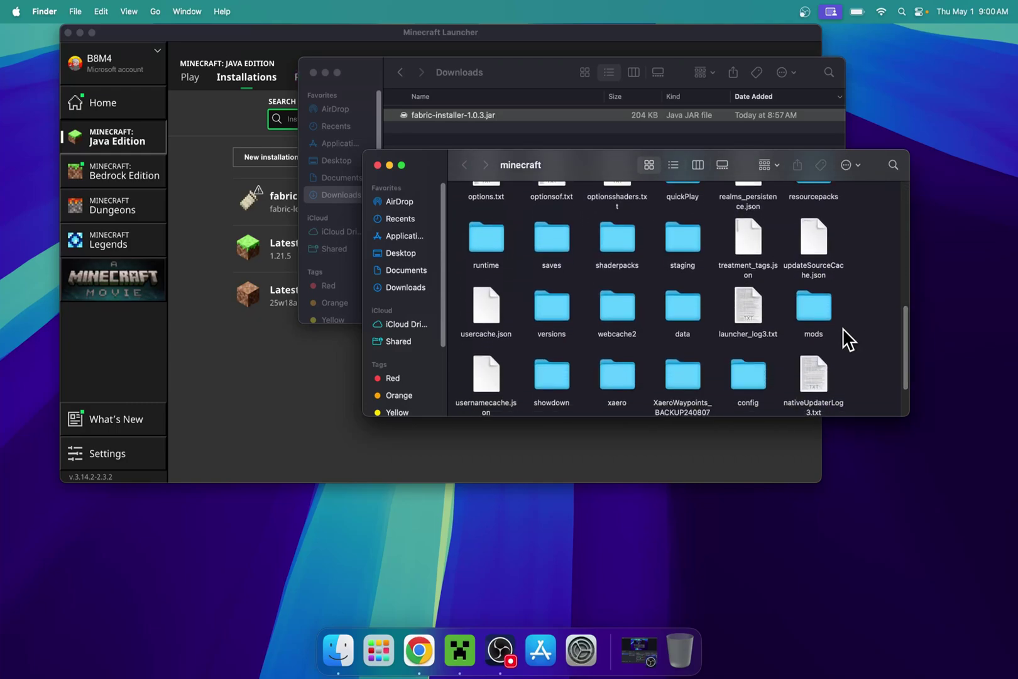
pyautogui.click(821, 300)
pyautogui.doubleClick(820, 300)
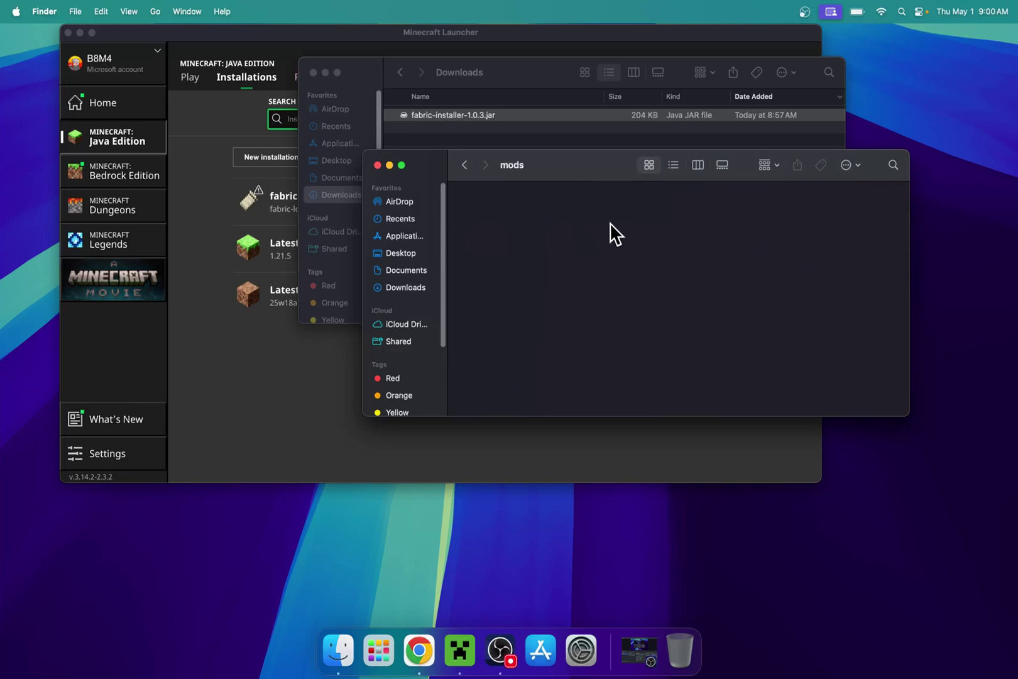
# - Launch Minecraft Java Edition with the fabric-loader-1.21.5 installation and load an existing singleplayer world
pyautogui.click(281, 177)
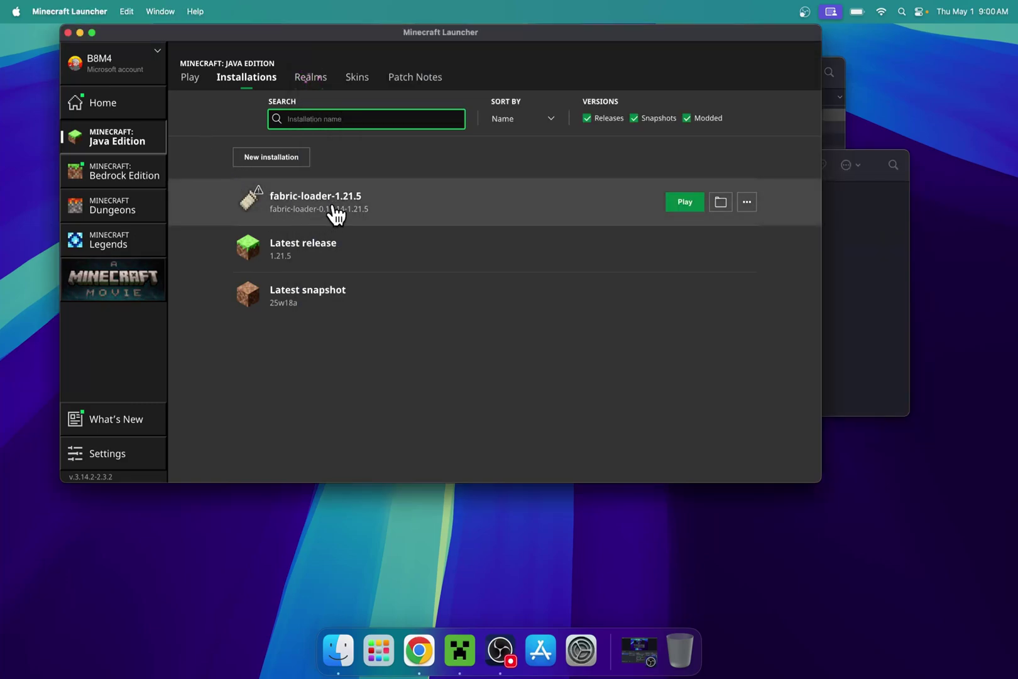
pyautogui.click(190, 78)
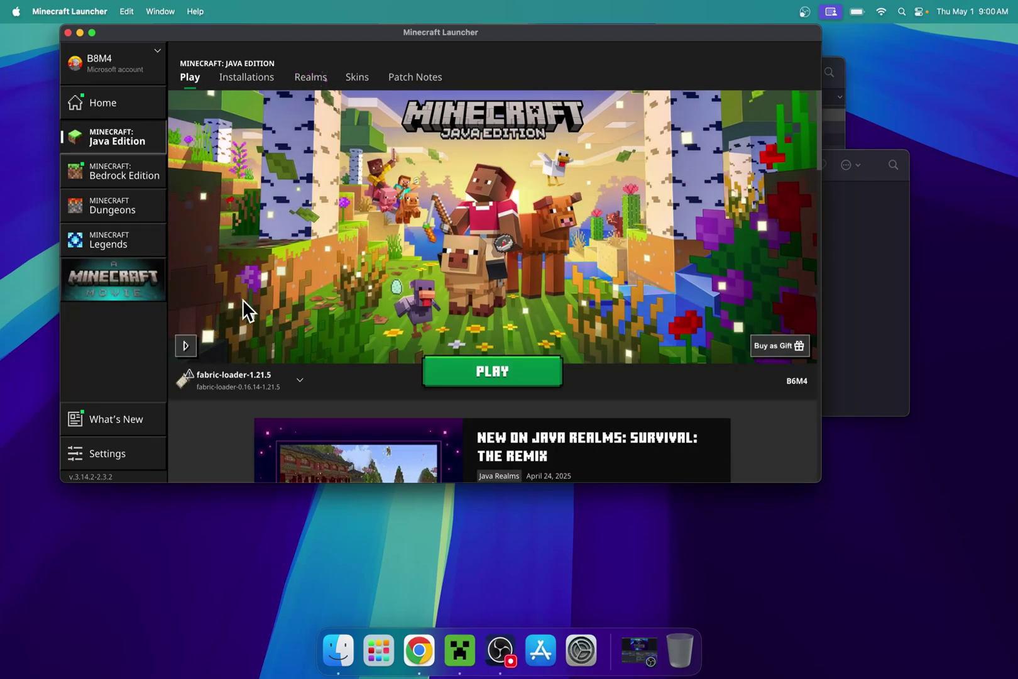
pyautogui.click(493, 370)
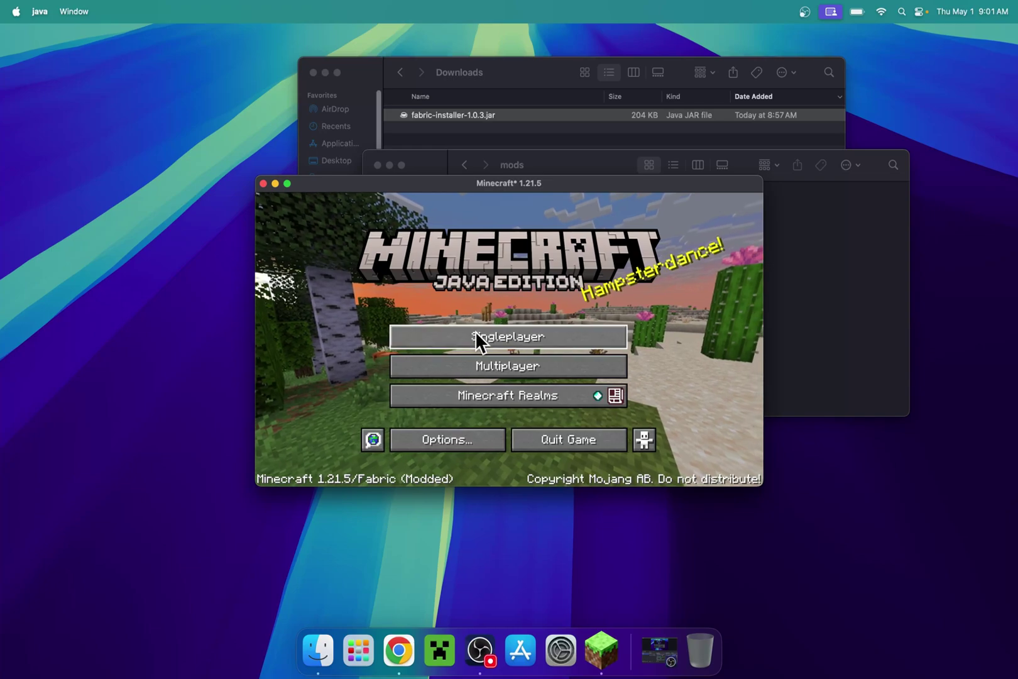
pyautogui.click(511, 338)
pyautogui.click(378, 274)
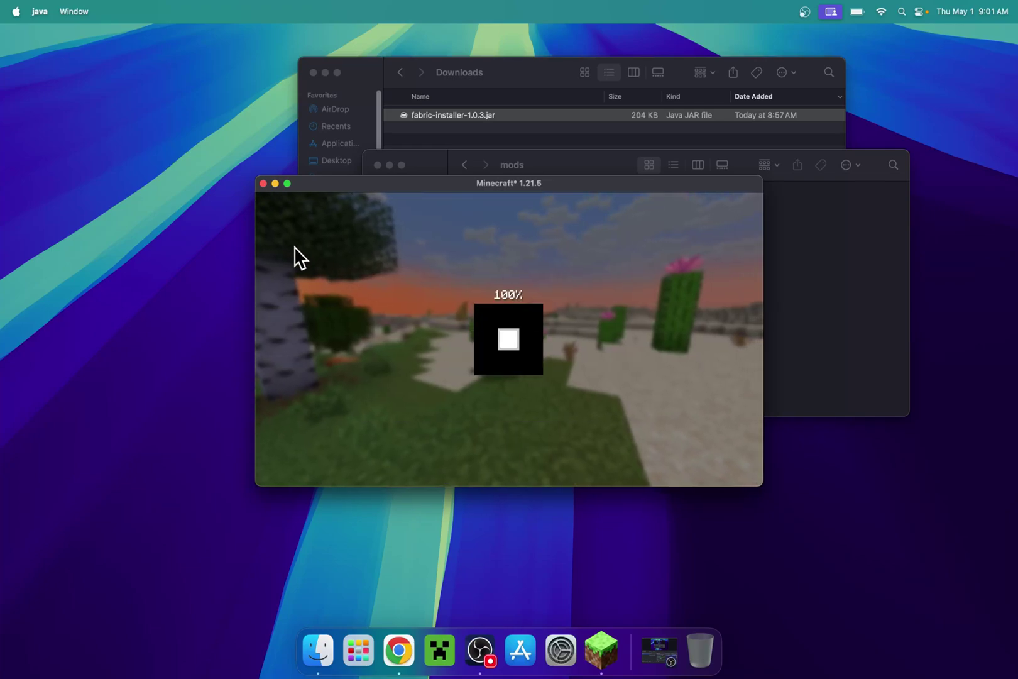
# - Examine the Minecraft and Fabric loader version on the in-game debug screen, and hide the debug screen again
pyautogui.press('F3')
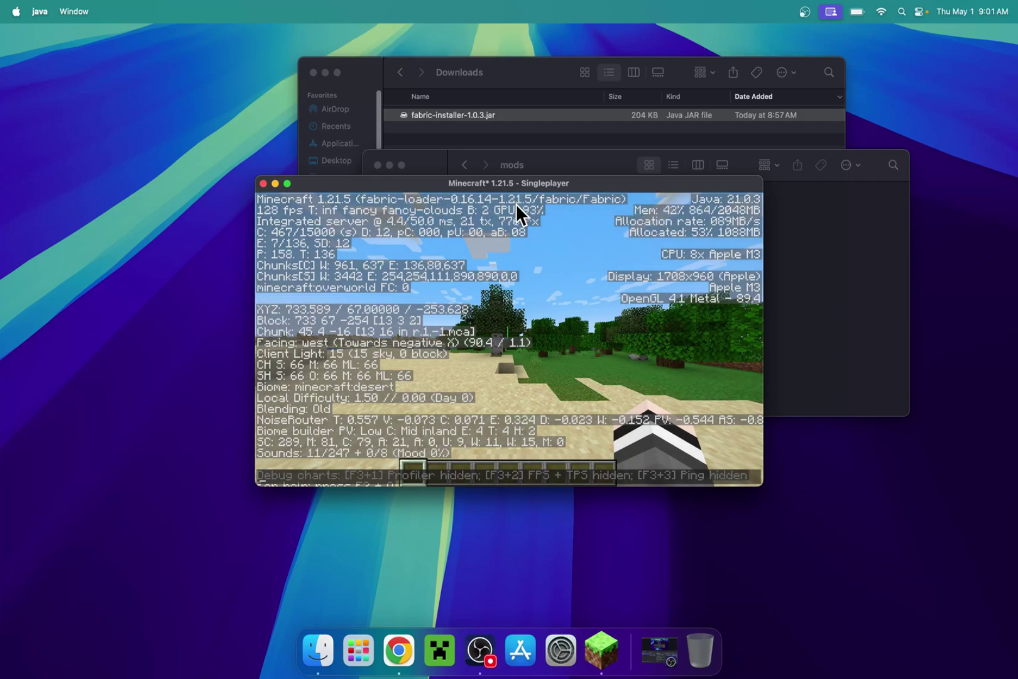
pyautogui.click(499, 201)
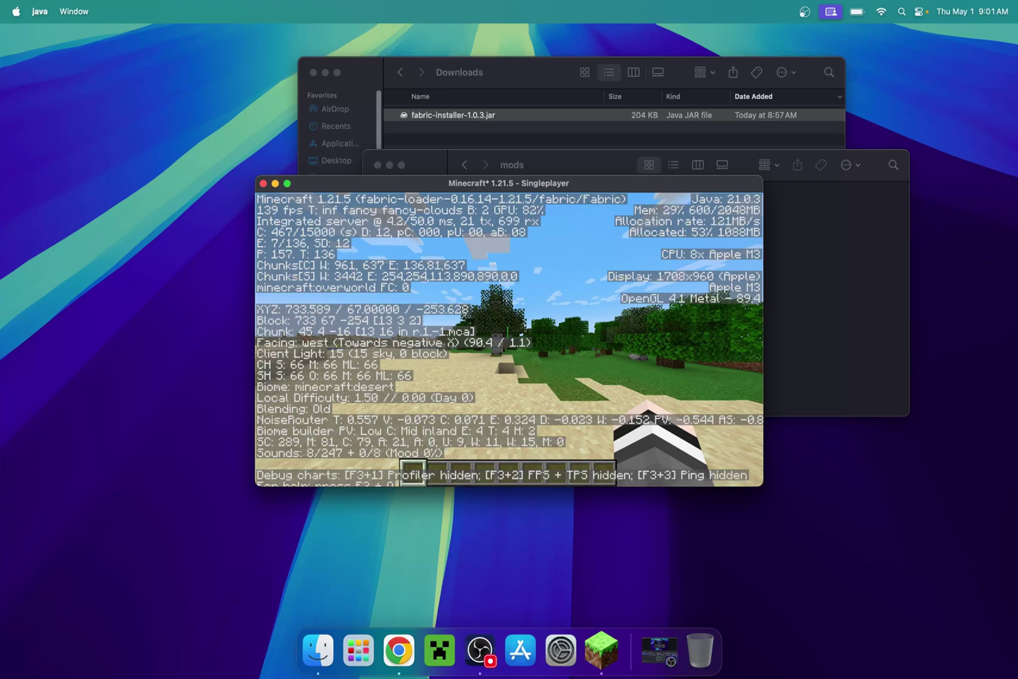
pyautogui.press('F3')
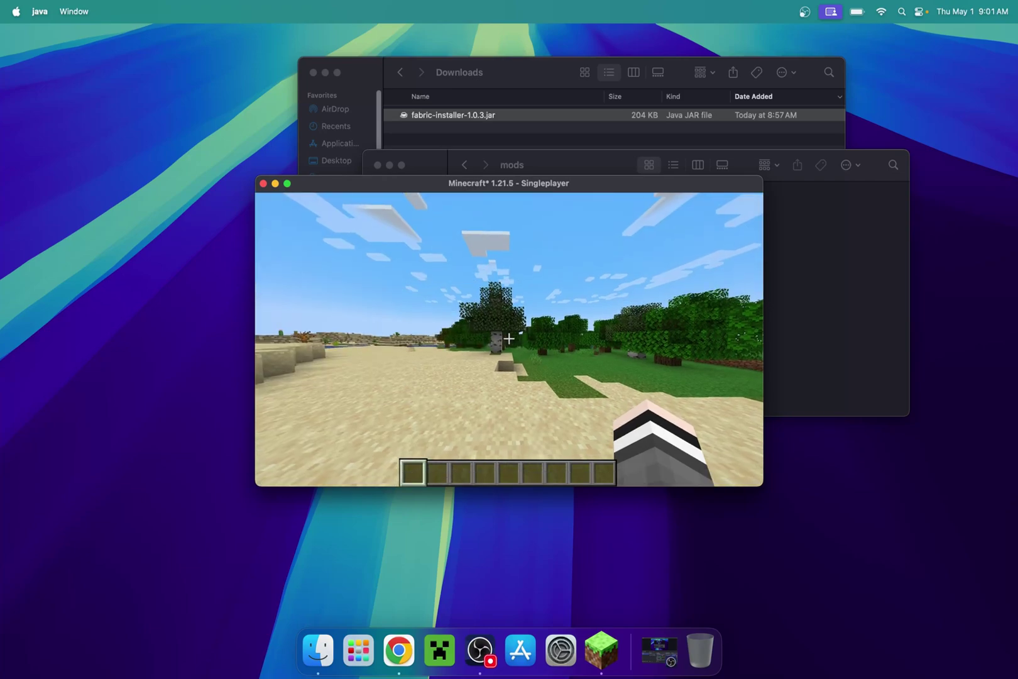
# - Change to a third-person camera view and walk the character around the sandy area of the world
pyautogui.press('F5')
pyautogui.press('F5')
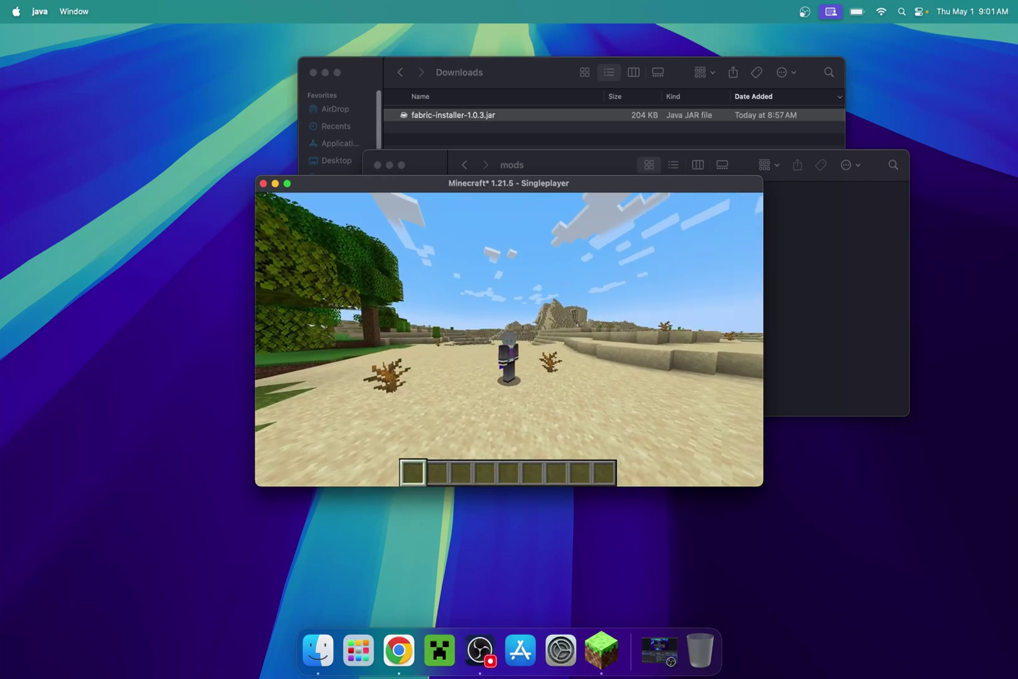
pyautogui.press('w')
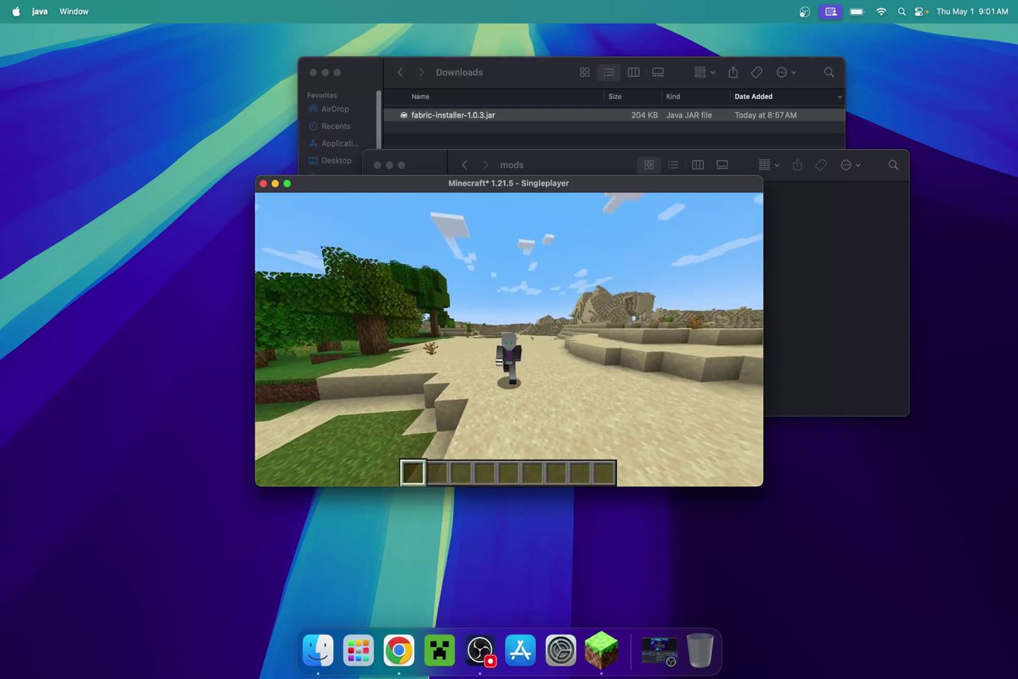
pyautogui.press('w')
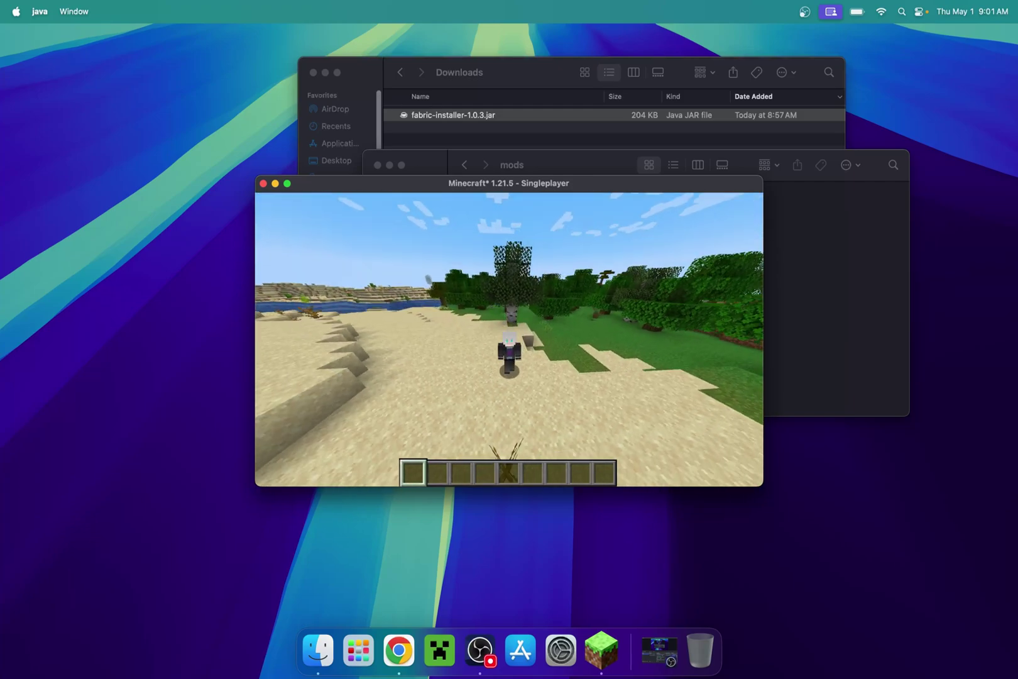
pyautogui.press('w')
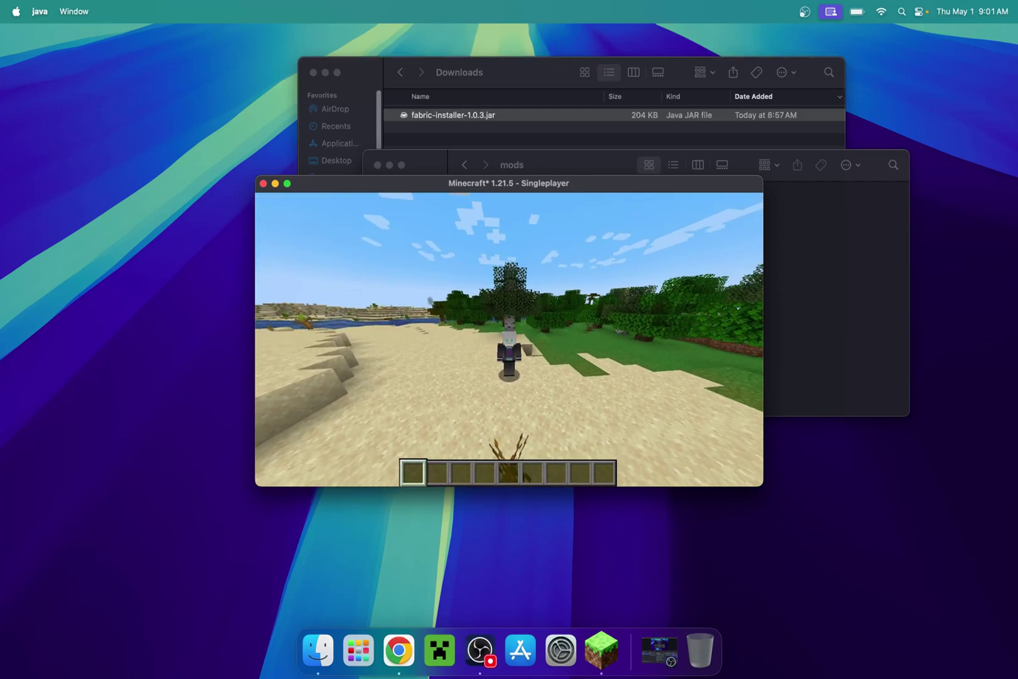
pyautogui.press('w')
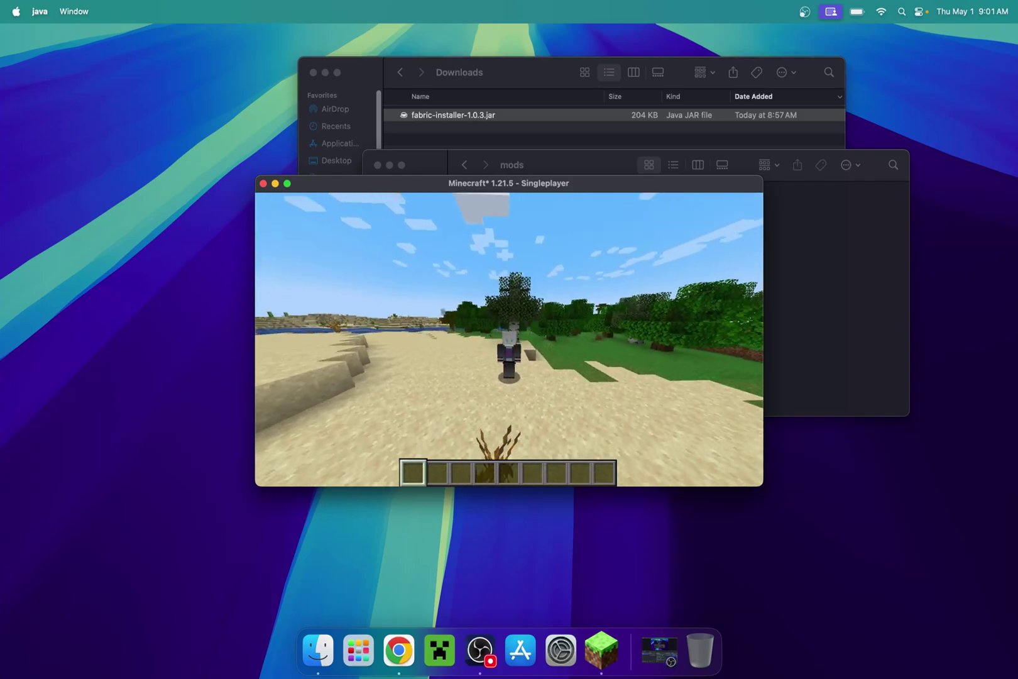